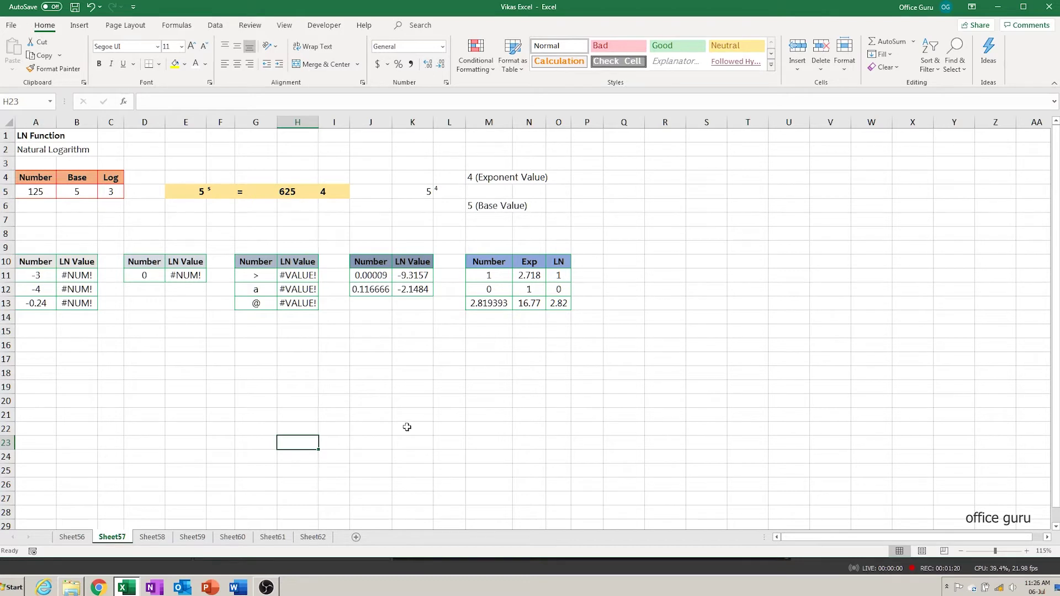
Start an LN formula in E2 pointing at G19, then cancel it.
left_click(194, 152)
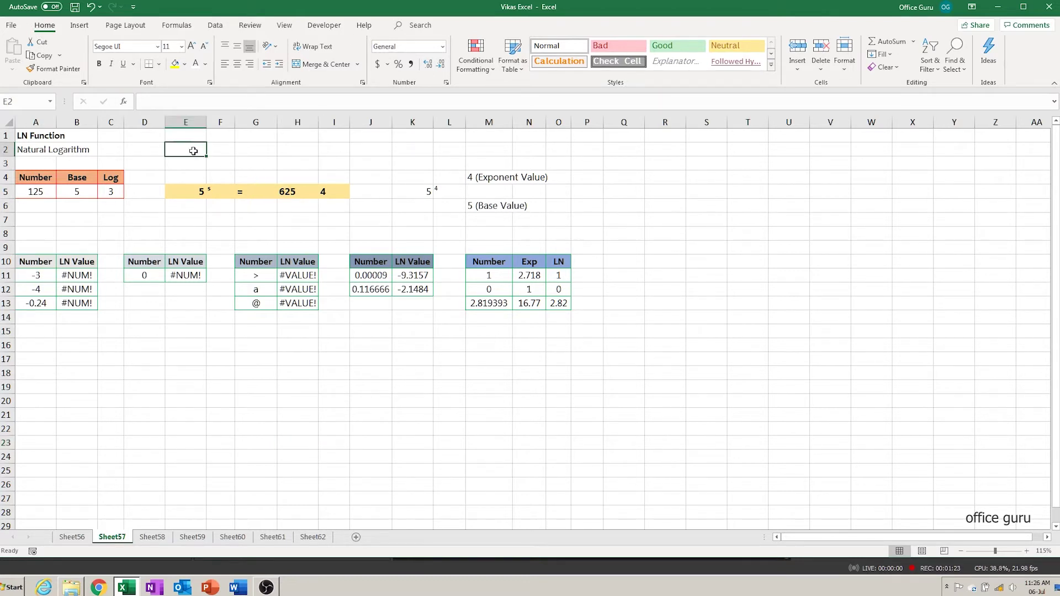
type("=lo")
key("BackSpace")
type("n")
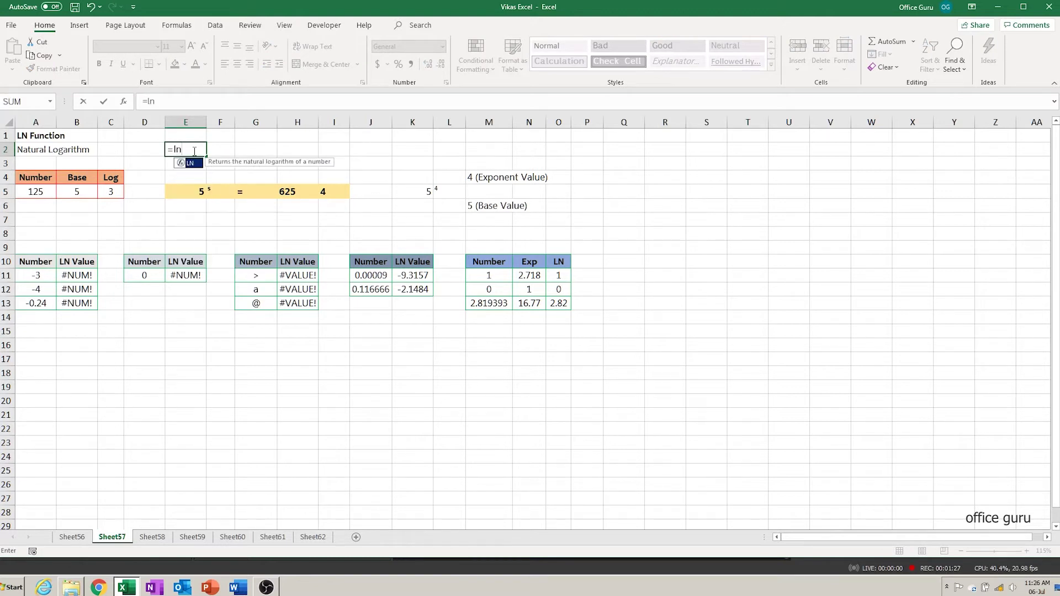
key("Tab")
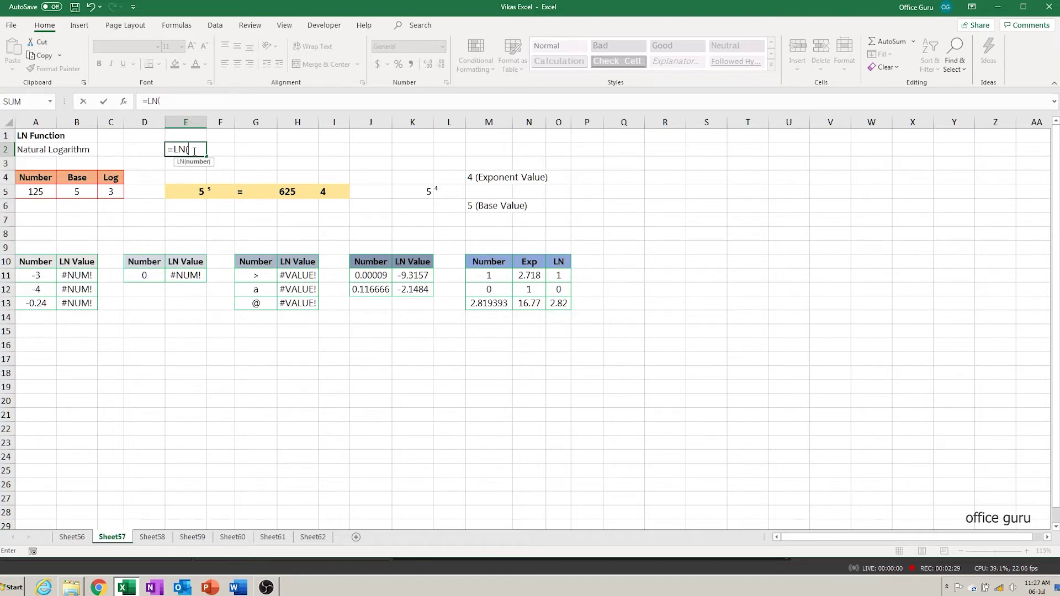
left_click(247, 388)
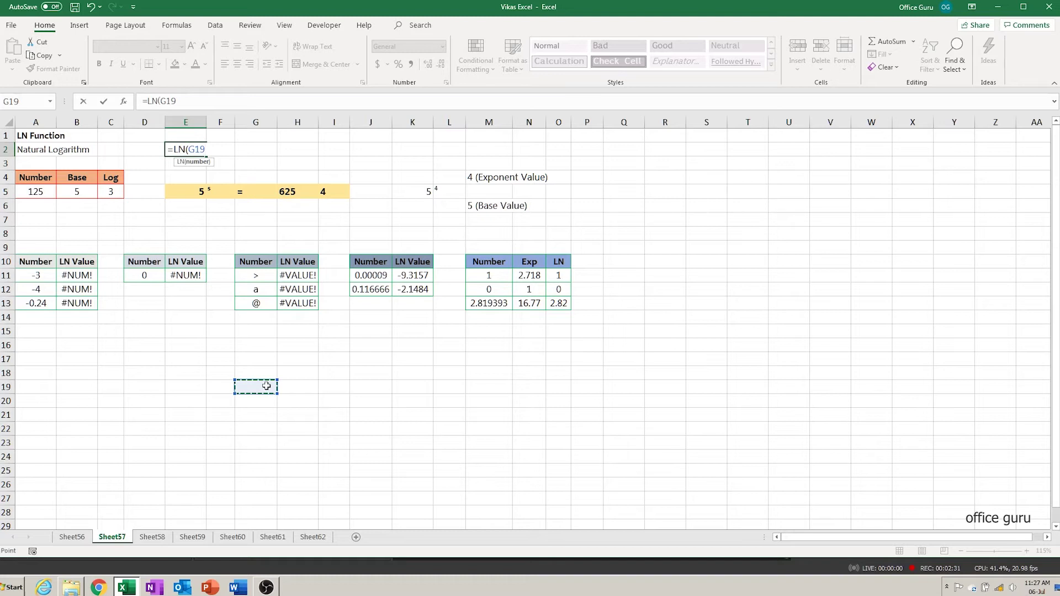
key("Escape")
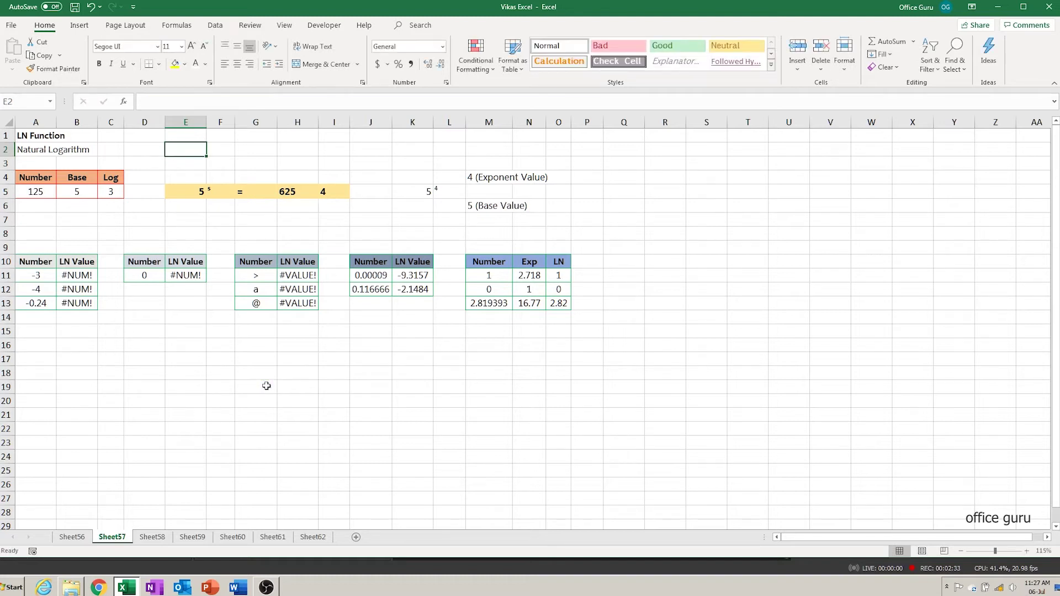
Enter the labels 'Argument' in E2 and 'Value' in G2, and show the Formulas ribbon.
type("Argument")
key("Tab")
key("Left")
key("Right")
key("Right")
type("Value")
key("Tab")
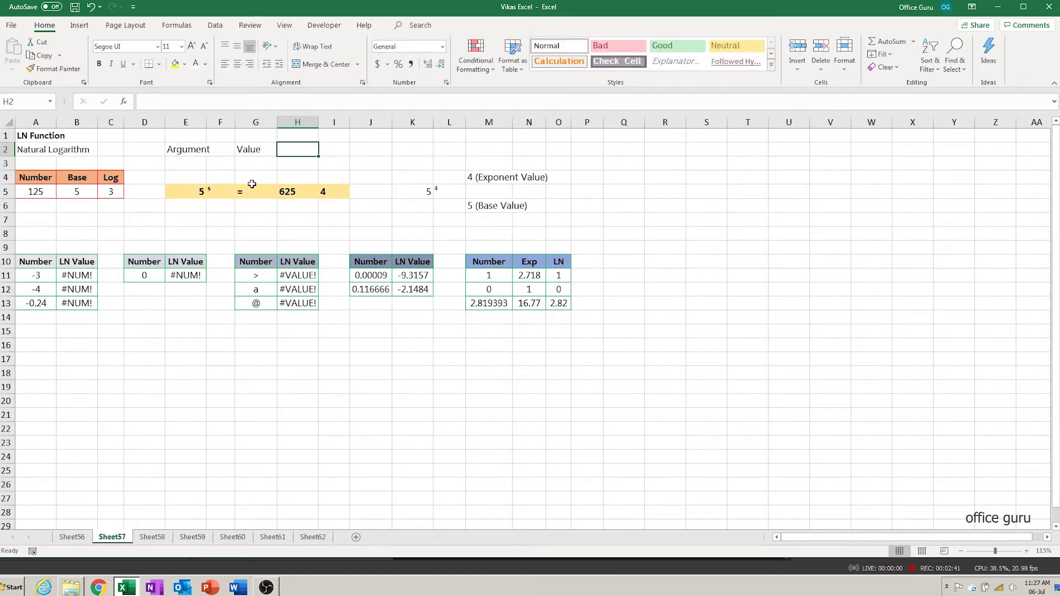
left_click(257, 151)
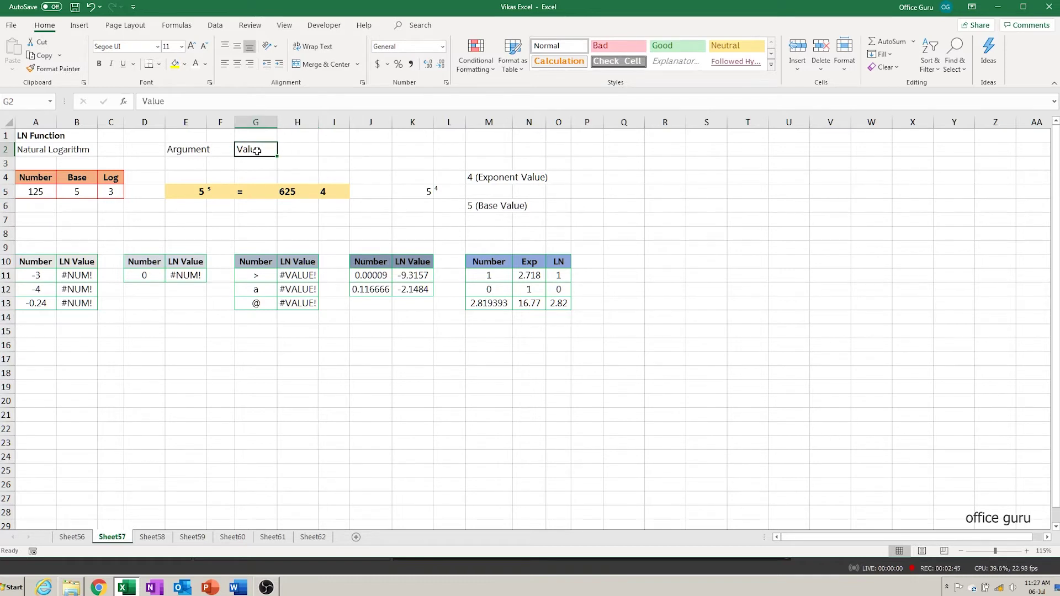
left_click(184, 30)
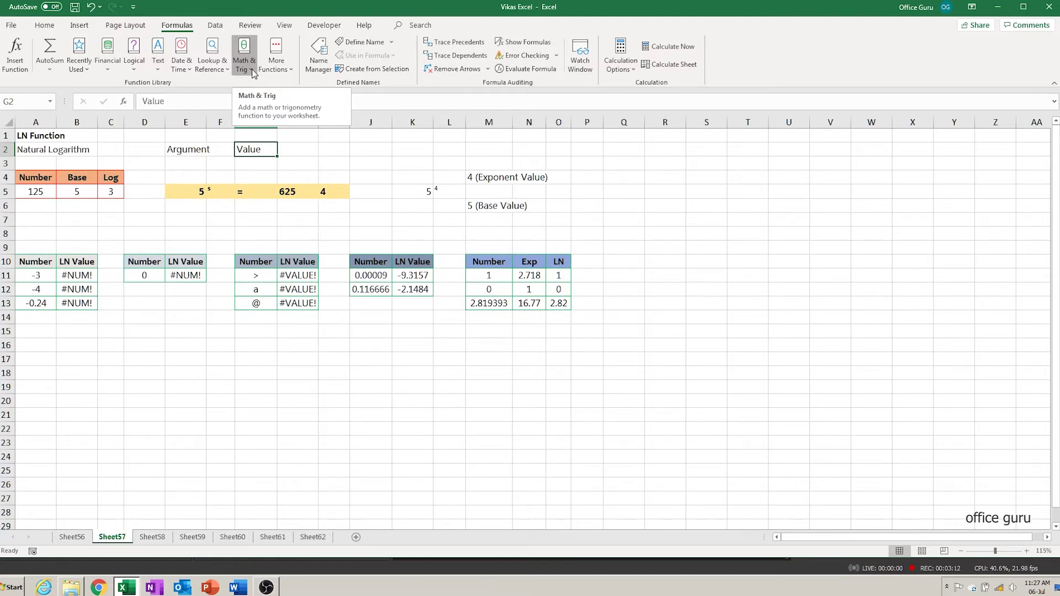
left_click(252, 69)
scroll(271, 315, "down", 6)
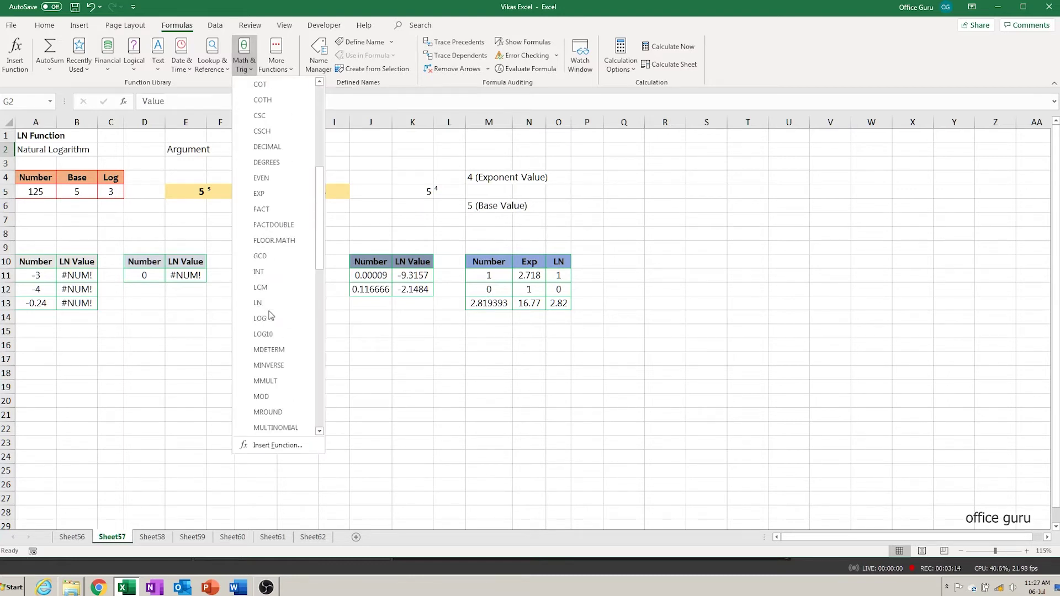
mouse_move(263, 303)
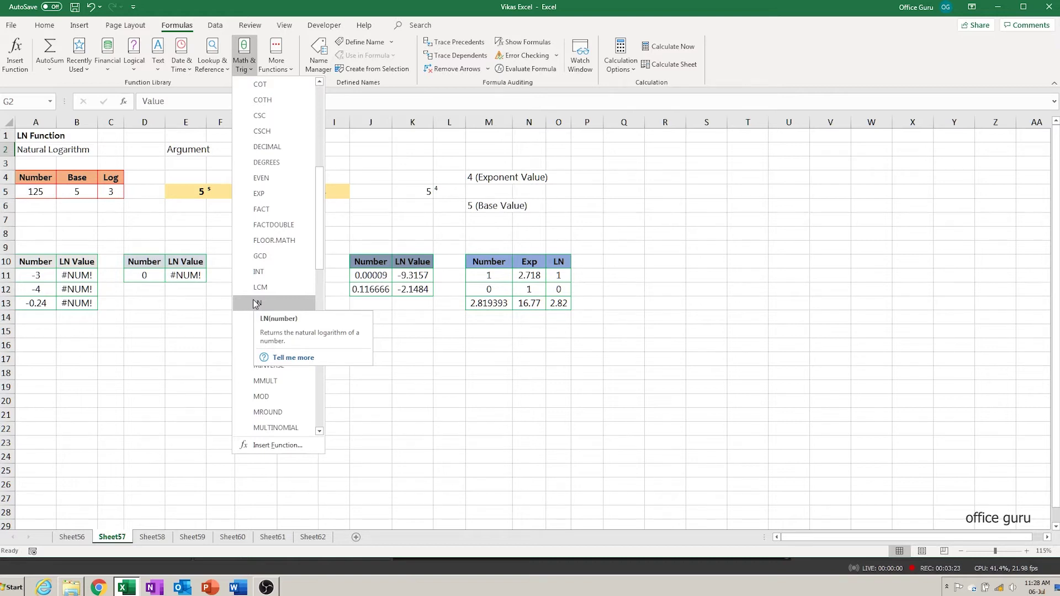
left_click(422, 421)
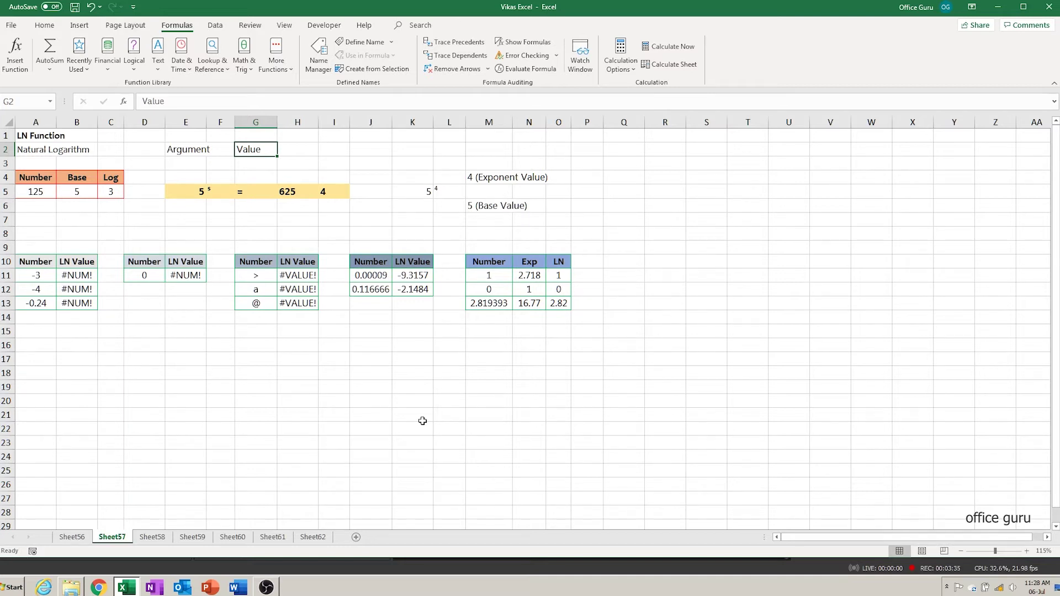
key("Down")
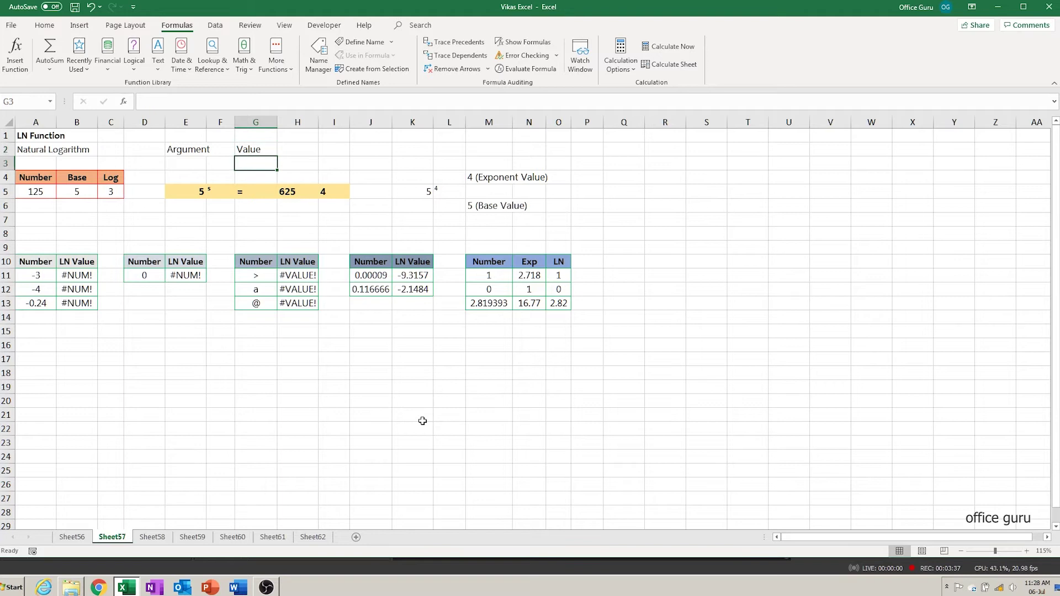
Review the Number, Base and Log example cells, ending on C5's result of 3.
key("Left")
key("Left")
key("Left")
key("Left")
key("Left")
key("Left")
key("Down")
key("Down")
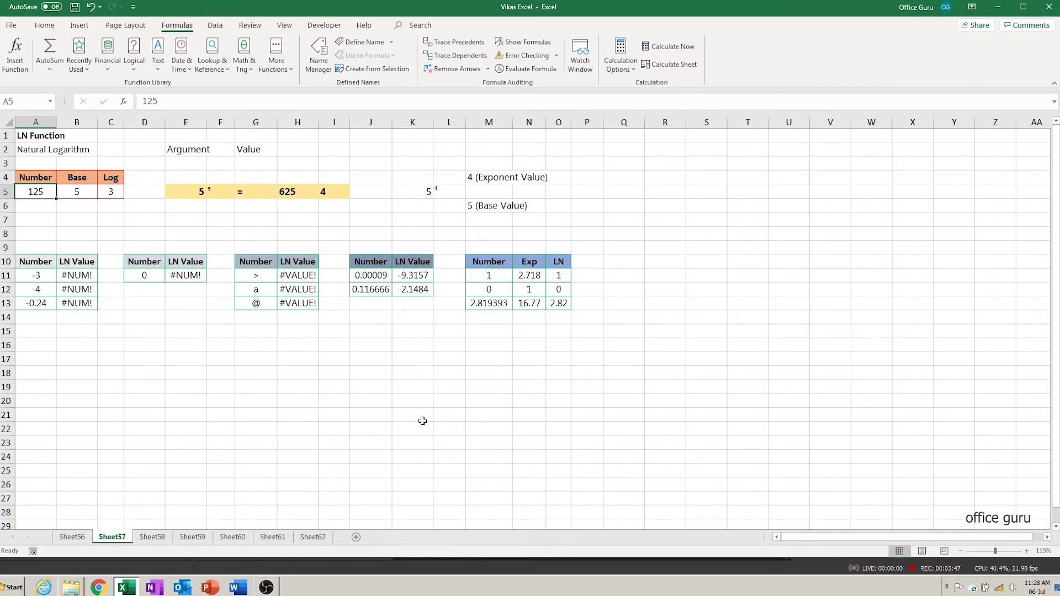
key("Right")
key("Right")
key("Right")
key("Right")
key("Right")
key("Right")
key("Right")
key("Right")
key("Right")
key("Right")
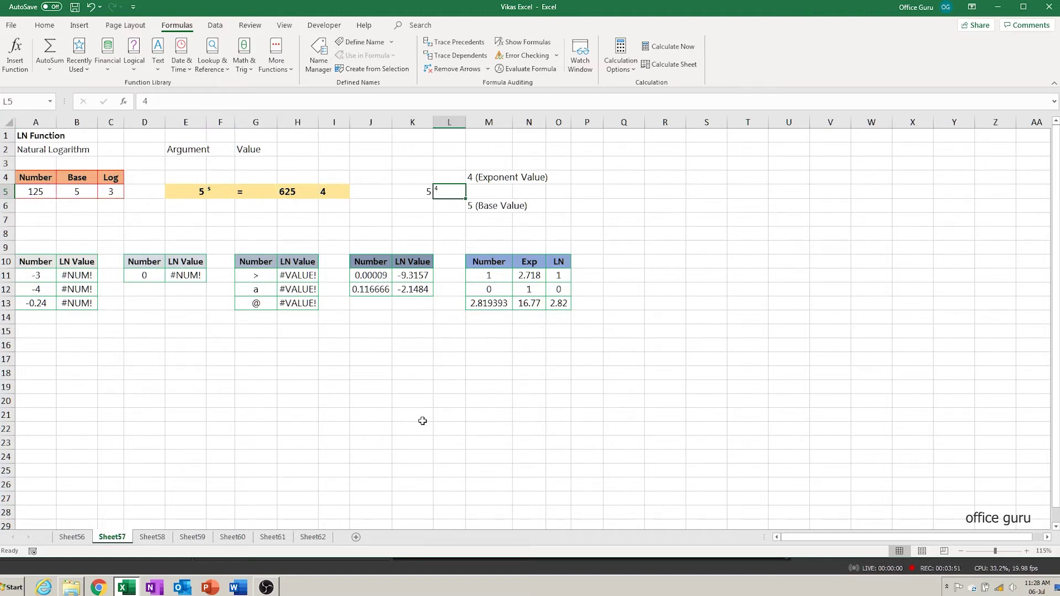
key("Down")
key("Left")
key("Left")
key("Left")
key("Left")
key("Left")
key("Left")
key("Left")
key("Left")
key("Left")
key("Left")
key("Up")
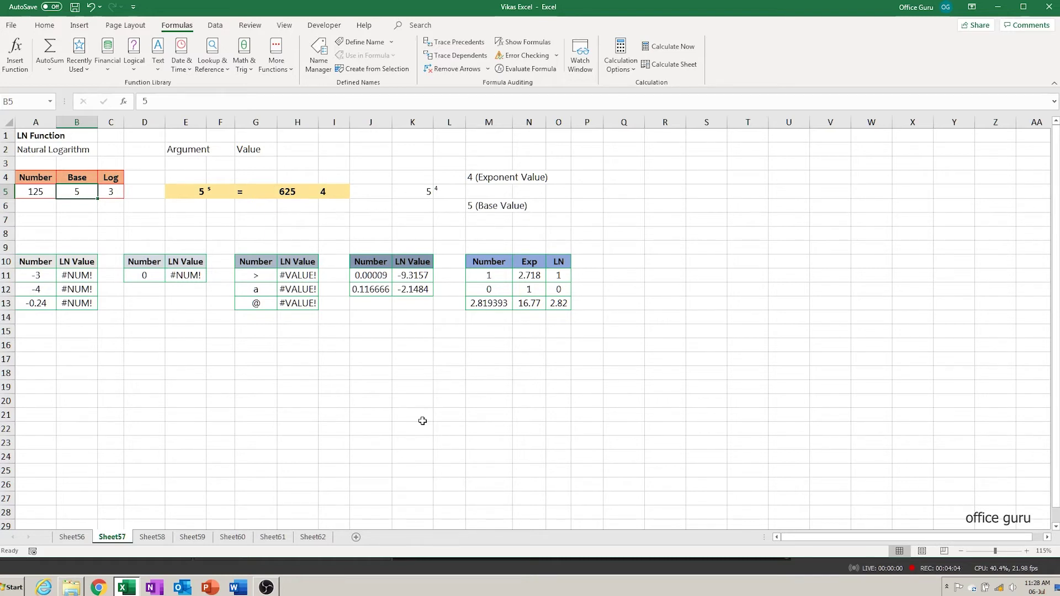
key("Right")
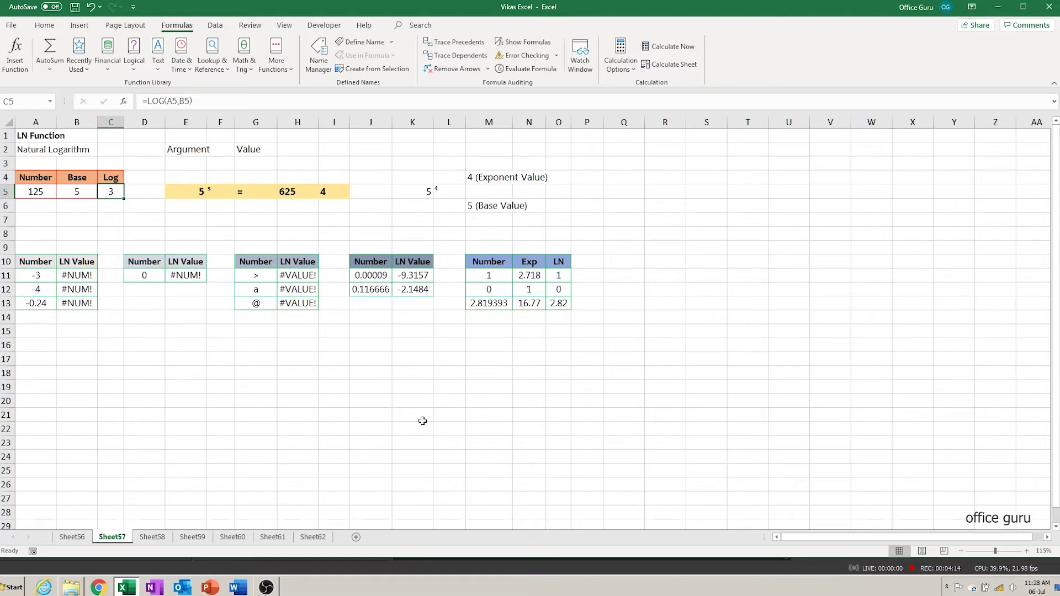
Re-enter =LOG(A5,B5) in C5 so it returns 3.
type("=log")
key("Tab")
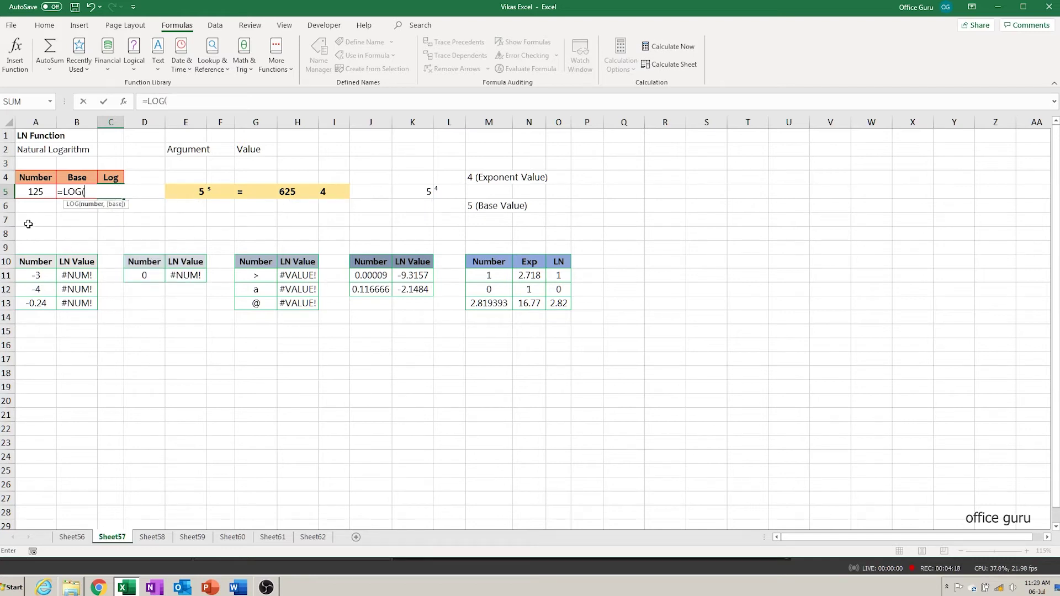
left_click(33, 192)
type(",")
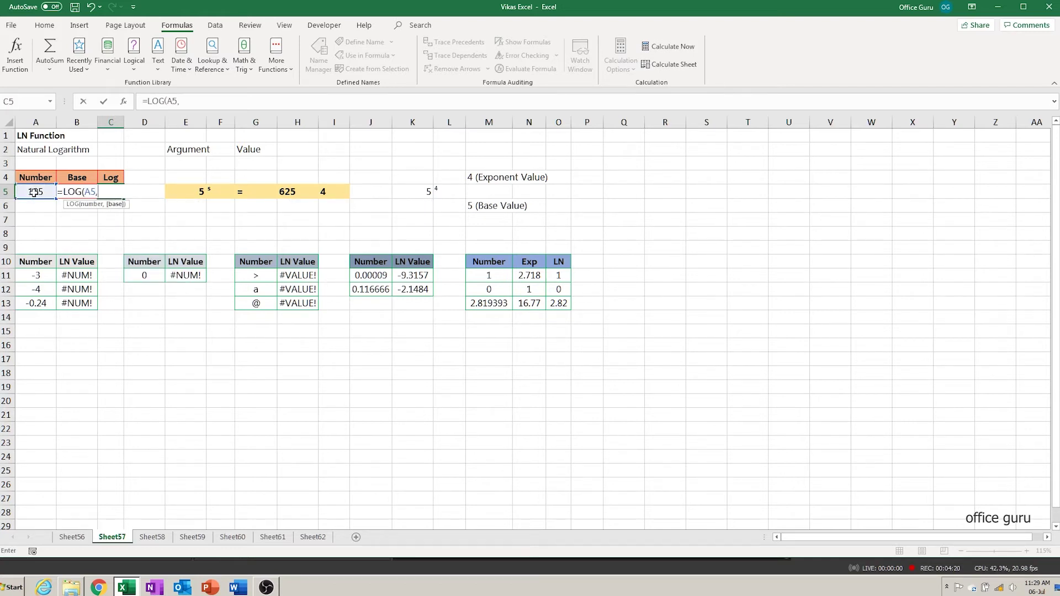
key("Left")
type(")")
key("Return")
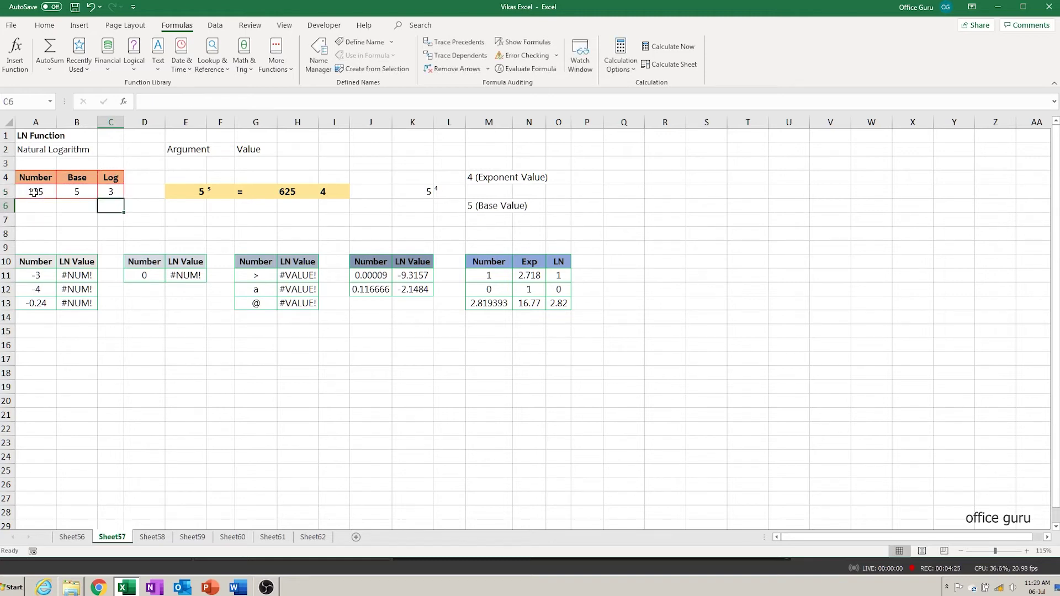
Enter =5*5*5 in B7 to show 125, then check E7, H5's 625 and I5's LOG formula.
key("Down")
key("Left")
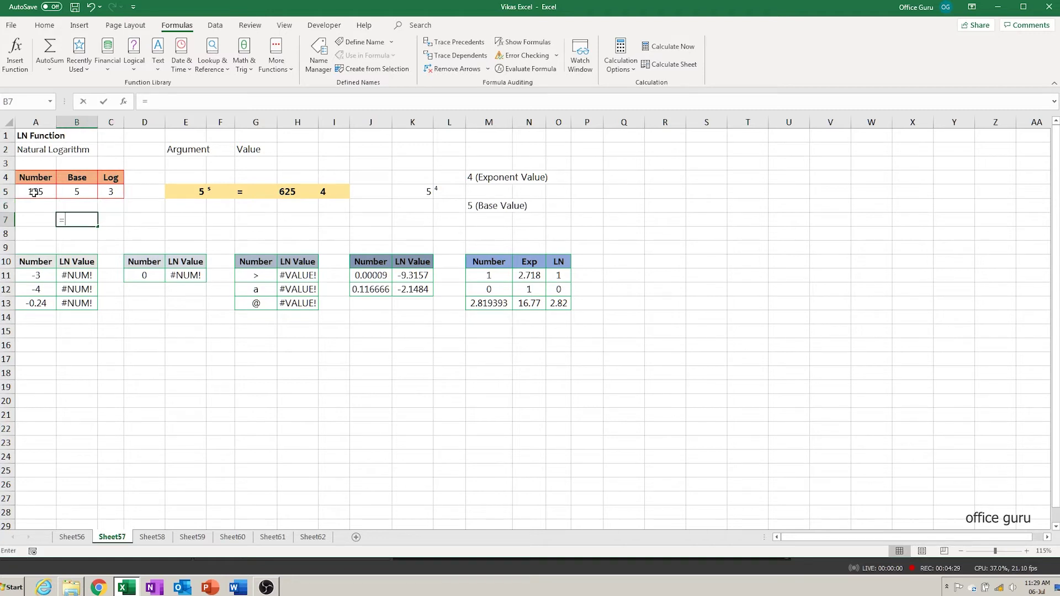
type("=5*5*5")
key("Return")
key("Up")
left_click(173, 224)
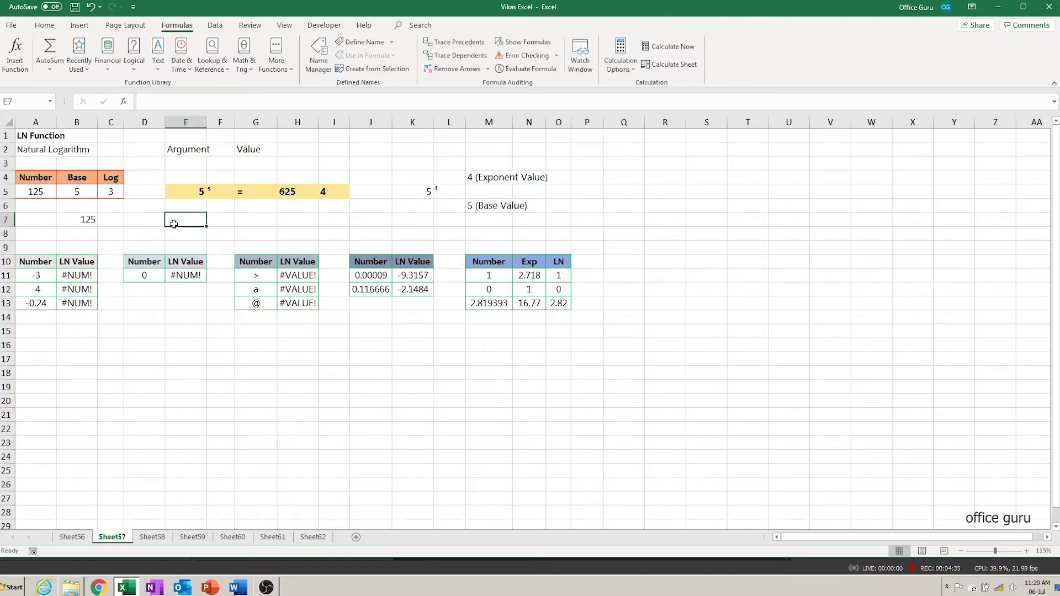
left_click(301, 196)
left_click(321, 191)
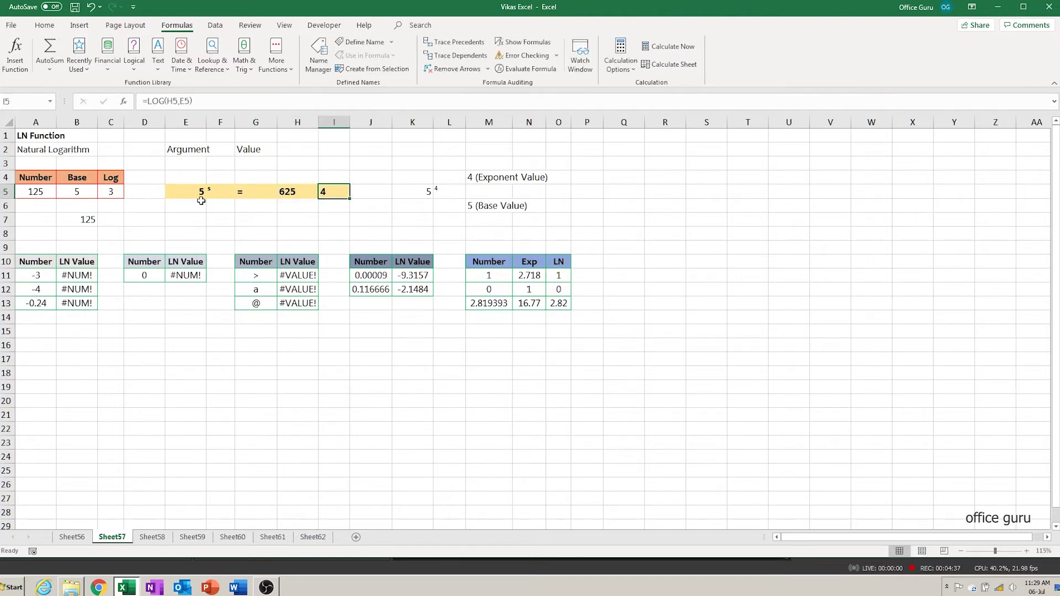
left_click(201, 201)
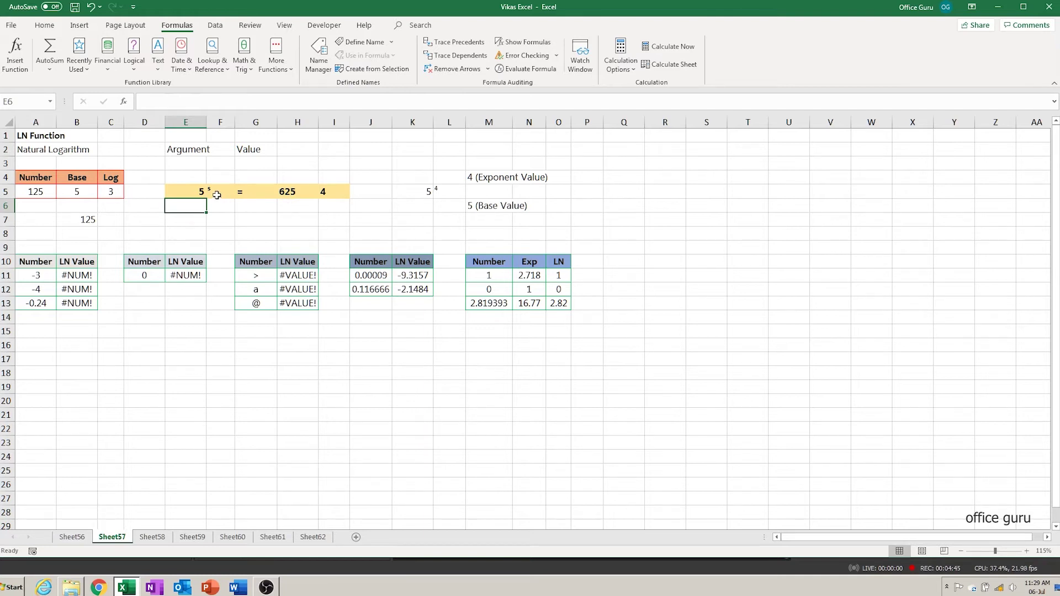
Try =5*5*5*5*5 in G7, then shorten it to =5*5*5*5 to show 625.
left_click(251, 221)
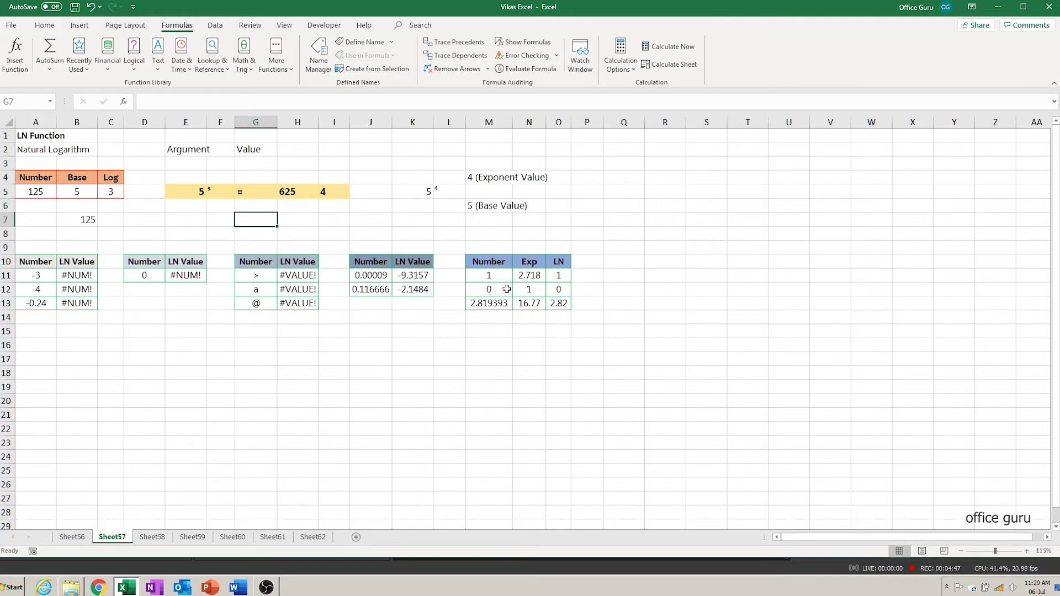
type("=55")
key("BackSpace")
type("*5*5*5*5")
key("Return")
key("Up")
key("F2")
key("BackSpace")
key("BackSpace")
key("Return")
key("Up")
Clear the scratch results from G7 and B7.
key("Delete")
key("Left")
key("Left")
key("Left")
key("Left")
key("Left")
key("Delete")
key("Down")
key("Down")
key("Down")
key("Down")
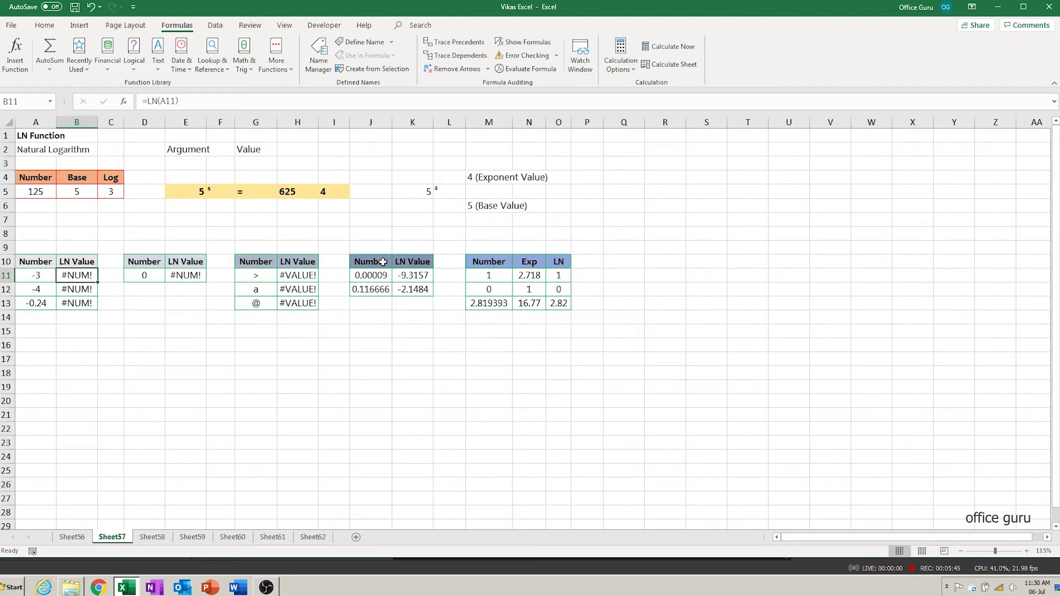
Clear B11:B13 and fill =LN(A11) down so -3, -4 and -0.24 each return #NUM!
key("shift+Down")
key("shift+Down")
key("Delete")
key("shift+Up")
key("shift+Up")
type("=")
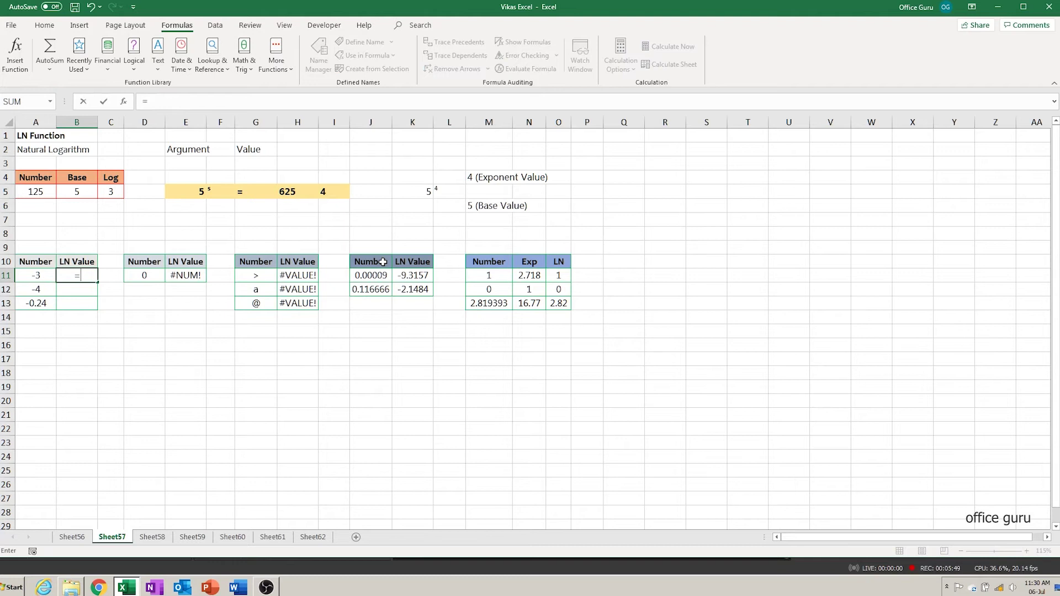
type("ln")
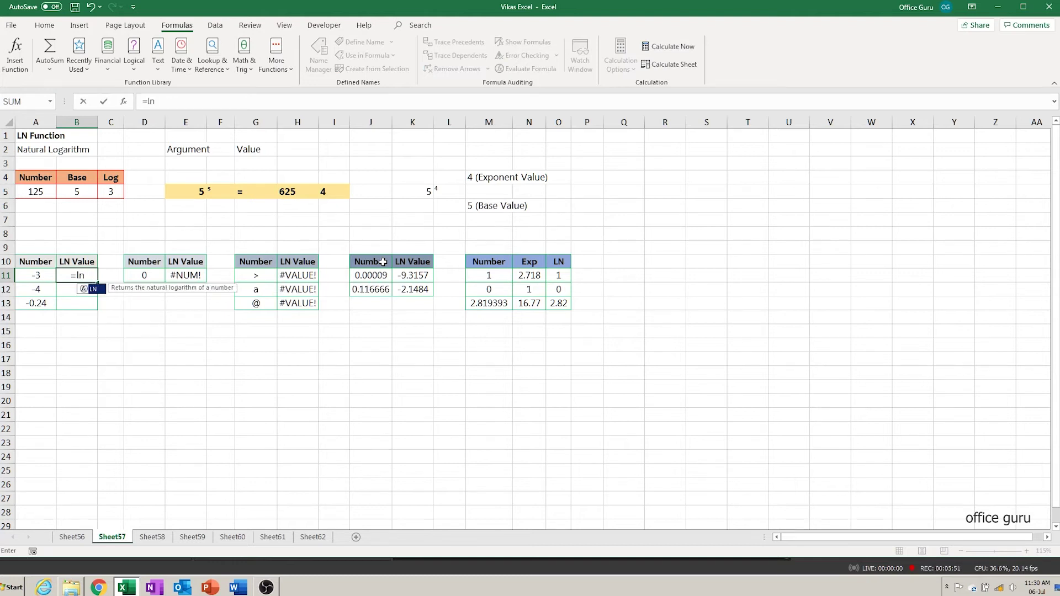
key("Tab")
key("Left")
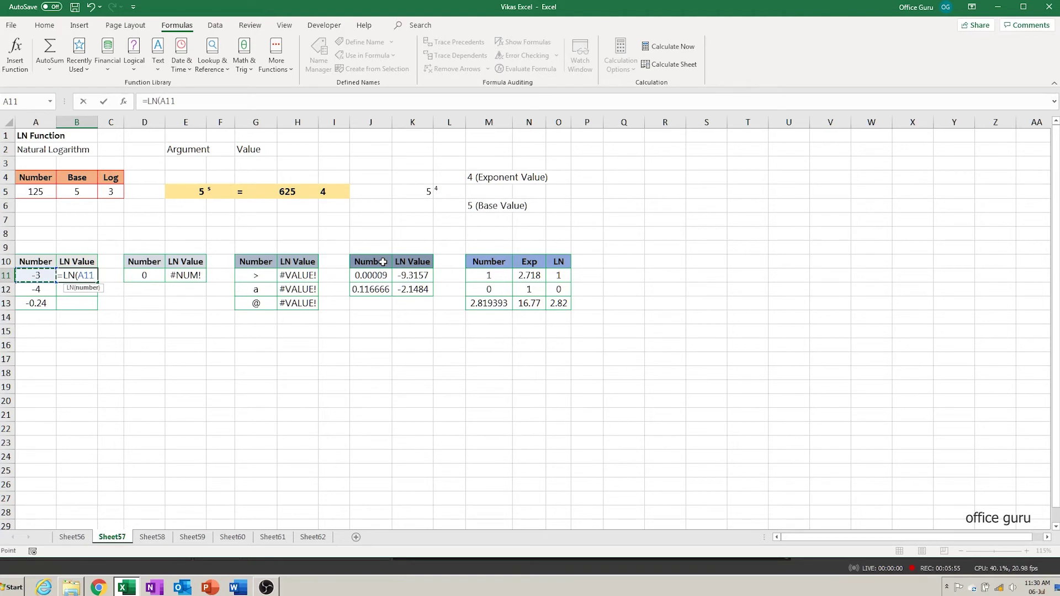
key("ctrl+Return")
key("shift+Down")
key("shift+Down")
key("ctrl+d")
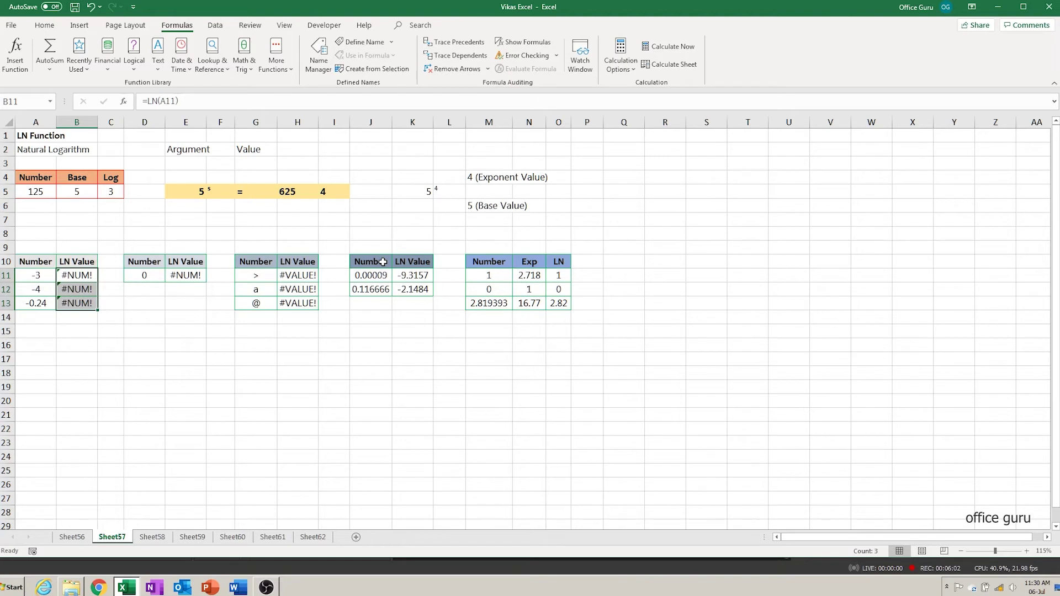
left_click(167, 406)
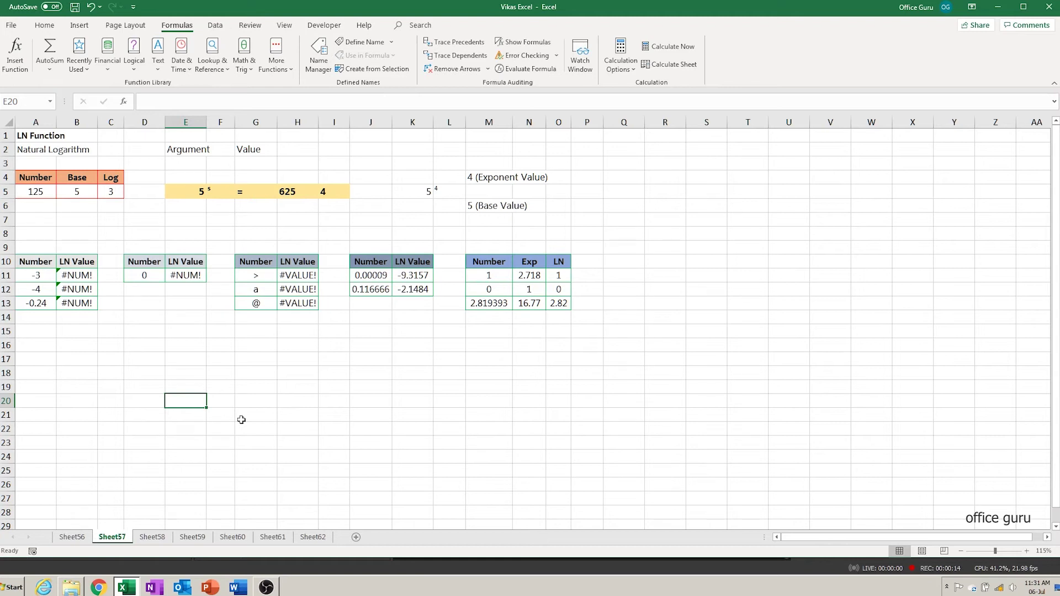
Enter =LN(D11) in E11 so the natural log of 0 returns #NUM!
key("Up")
key("Up")
key("Up")
key("Up")
key("Up")
key("Up")
key("Up")
key("Up")
key("Up")
key("Left")
key("Up")
key("Down")
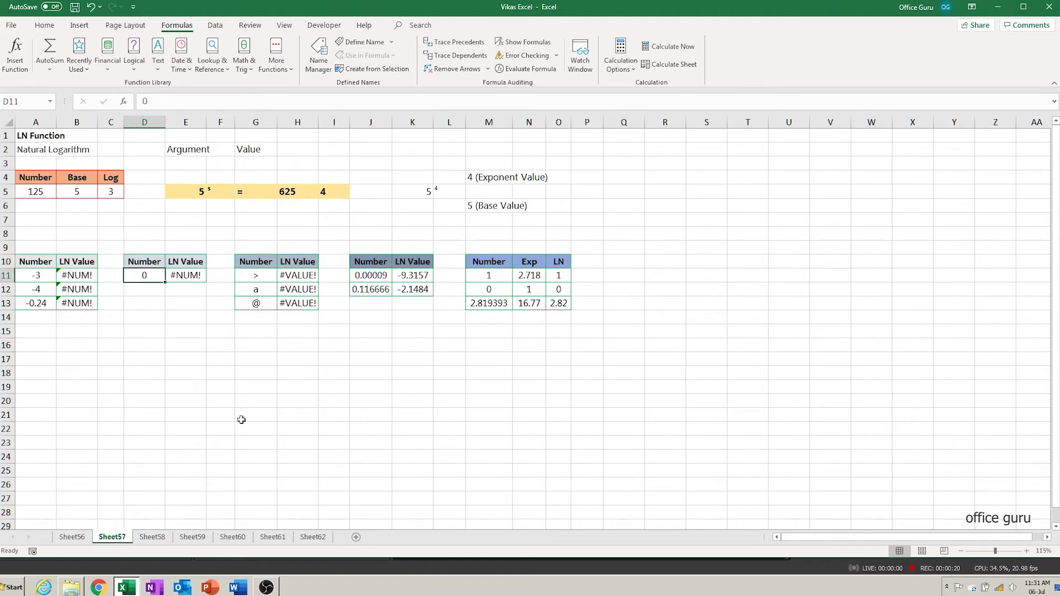
key("Right")
type("=l")
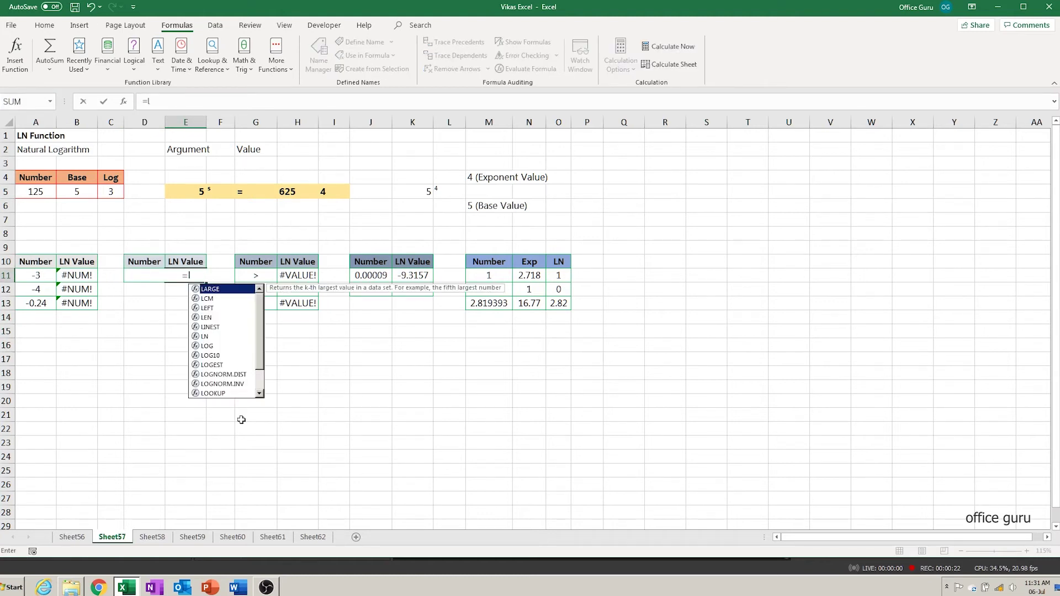
type("n(")
key("Left")
type(")")
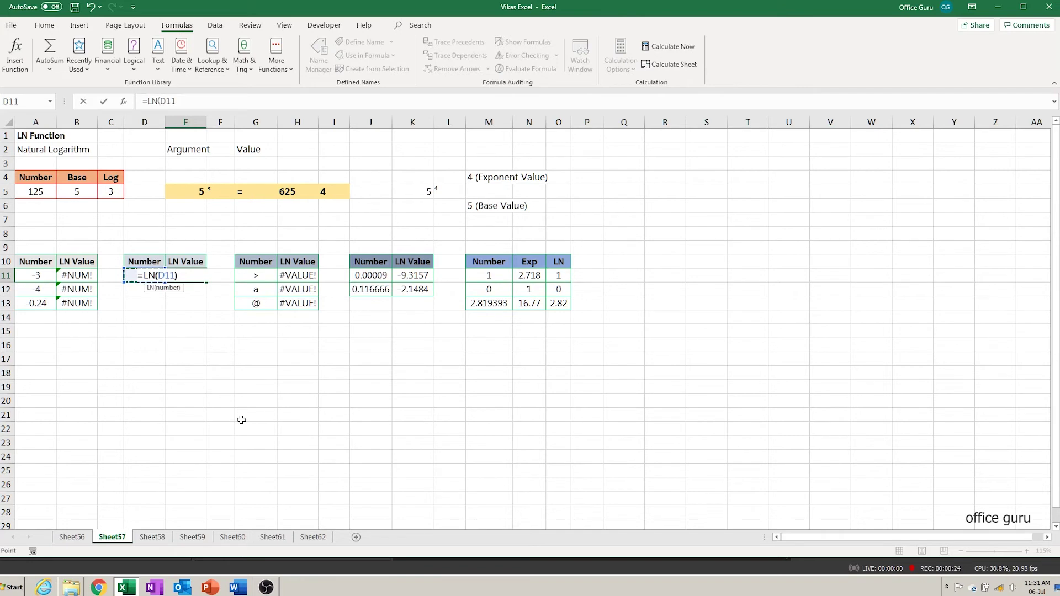
key("Return")
key("Up")
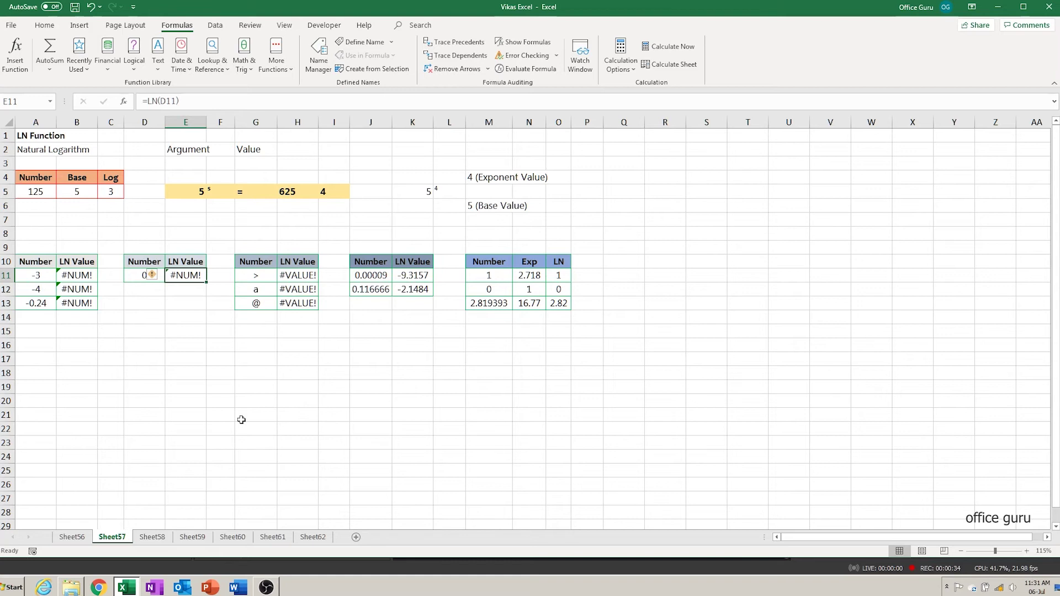
Move across to the text examples table, starting at the > symbol in G11.
key("Right")
key("Right")
key("Up")
key("Down")
key("Right")
key("Left")
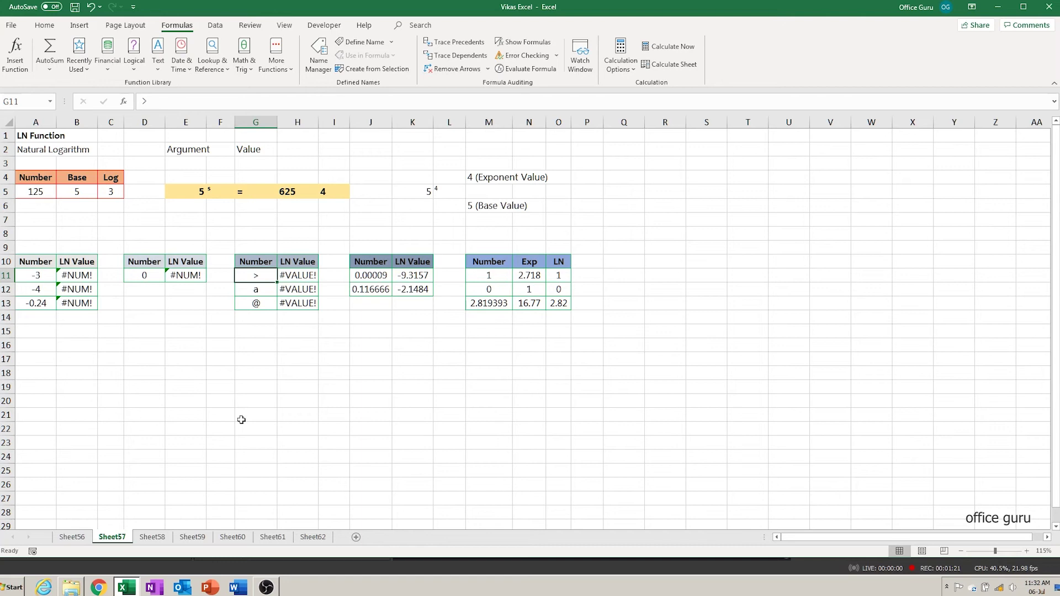
key("Down")
key("Down")
key("Down")
key("Down")
key("Down")
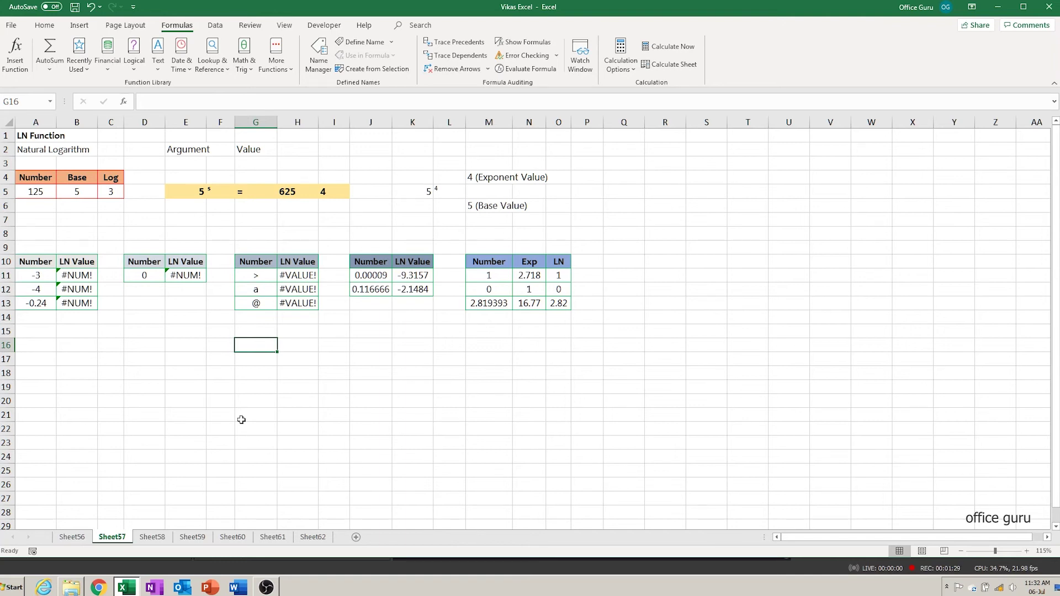
Clear H11:H13 and fill =LN(G11) down so >, a and @ each return #VALUE!
key("Right")
key("Up")
key("Up")
key("Up")
key("Up")
key("Up")
key("shift+Down")
key("shift+Down")
key("Delete")
key("shift+Up")
key("shift+Up")
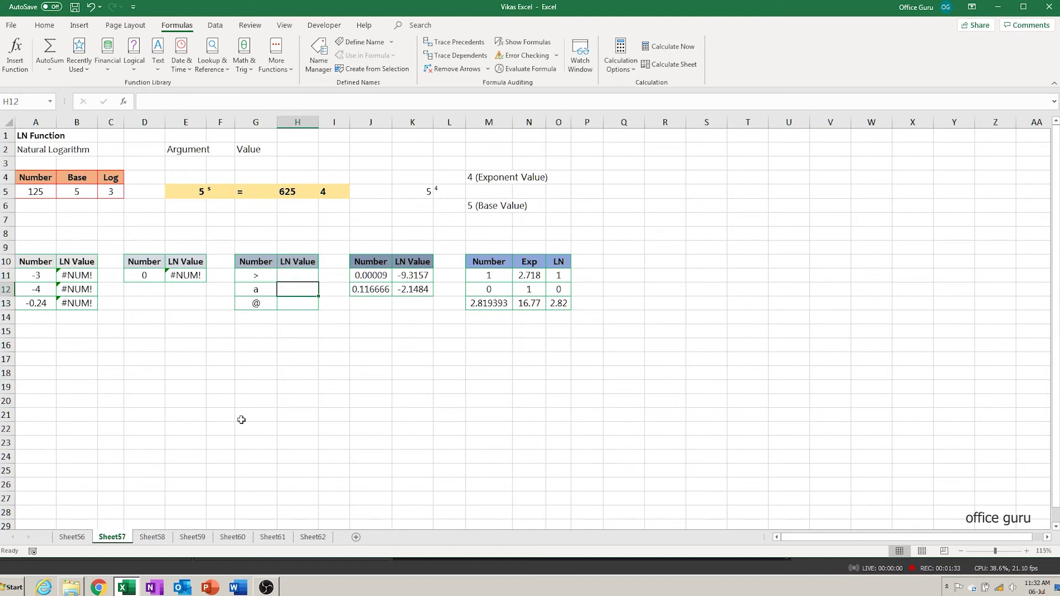
type("=LN(")
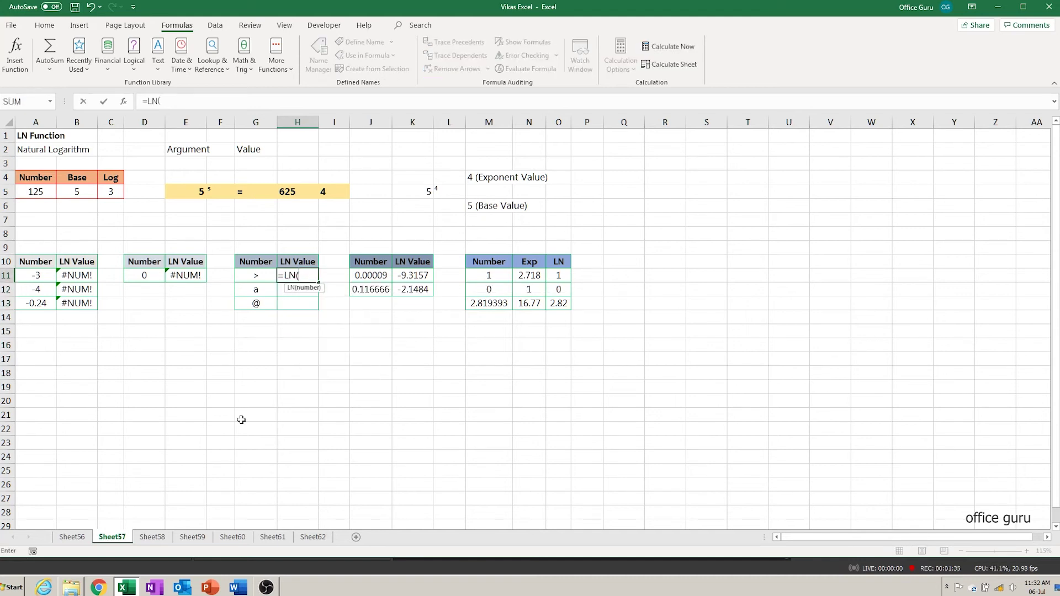
key("Left")
type(")")
key("Return")
key("Up")
key("shift+Down")
key("shift+Down")
key("ctrl+d")
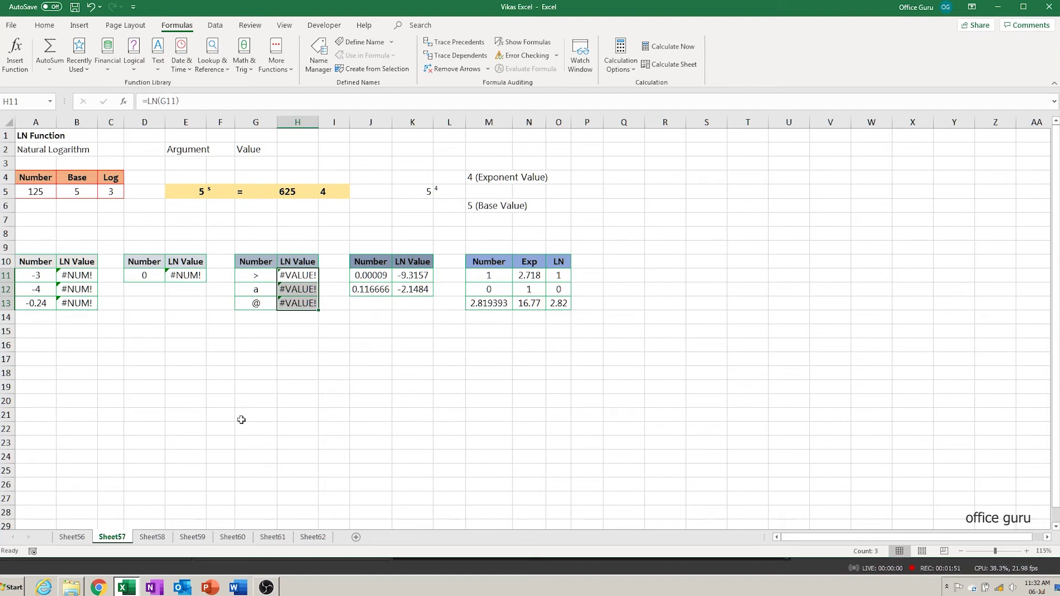
key("Right")
key("Right")
key("Right")
Clear K11:K12 and fill =LN(J11) down, giving -9.3157 and -2.1484.
key("shift+Down")
key("Delete")
key("shift+Up")
type("=ln")
key("Tab")
key("Left")
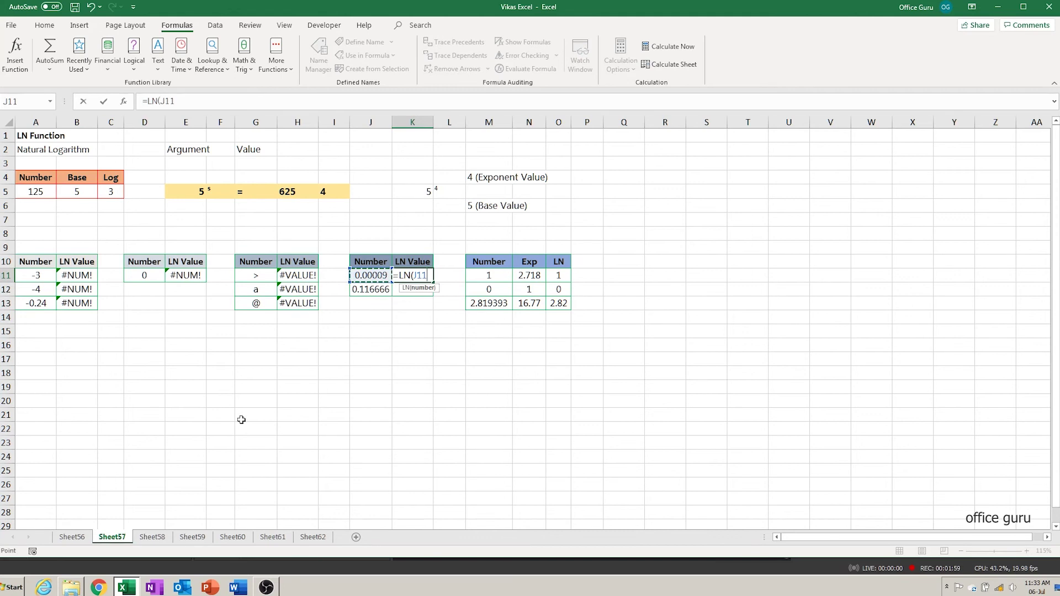
key("Return")
key("ctrl+d")
key("Return")
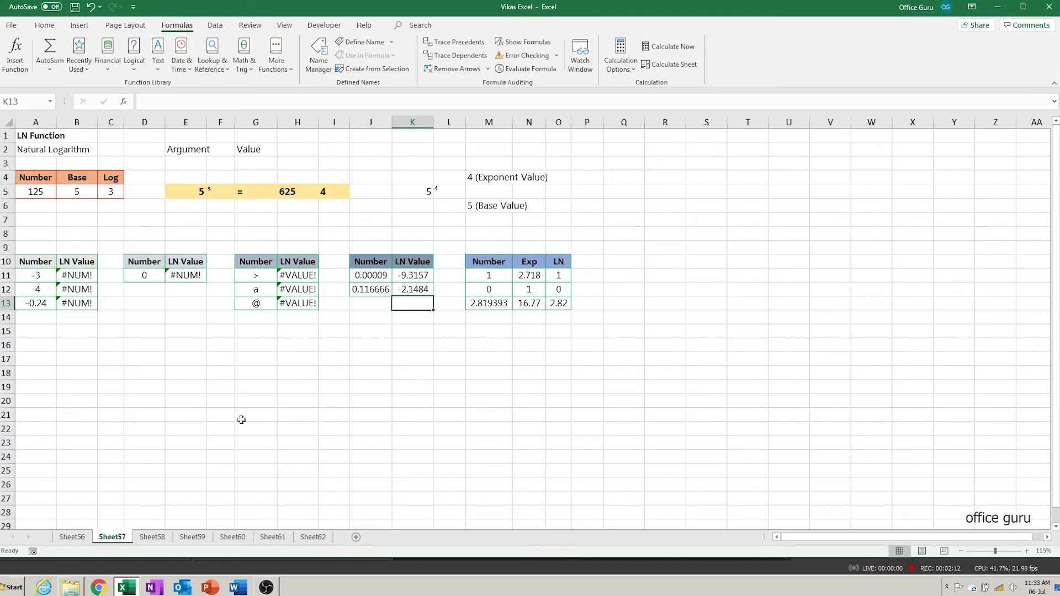
key("Right")
key("Right")
key("Right")
key("Up")
key("Up")
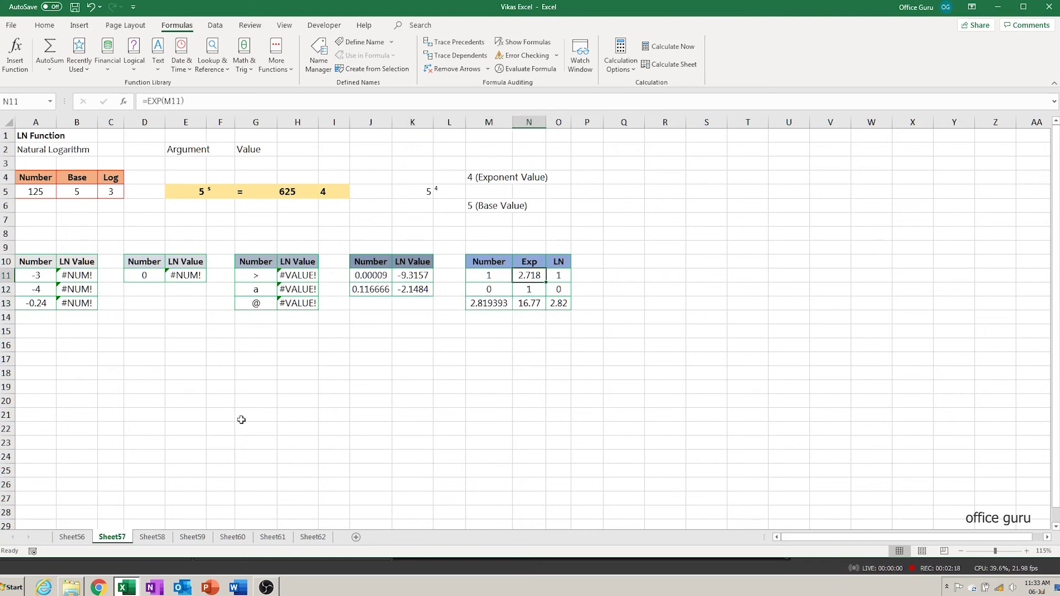
Copy the Number column (1, 0, 2.81939) with its header into column R.
key("Left")
key("Up")
key("shift+Down")
key("shift+Down")
key("shift+Down")
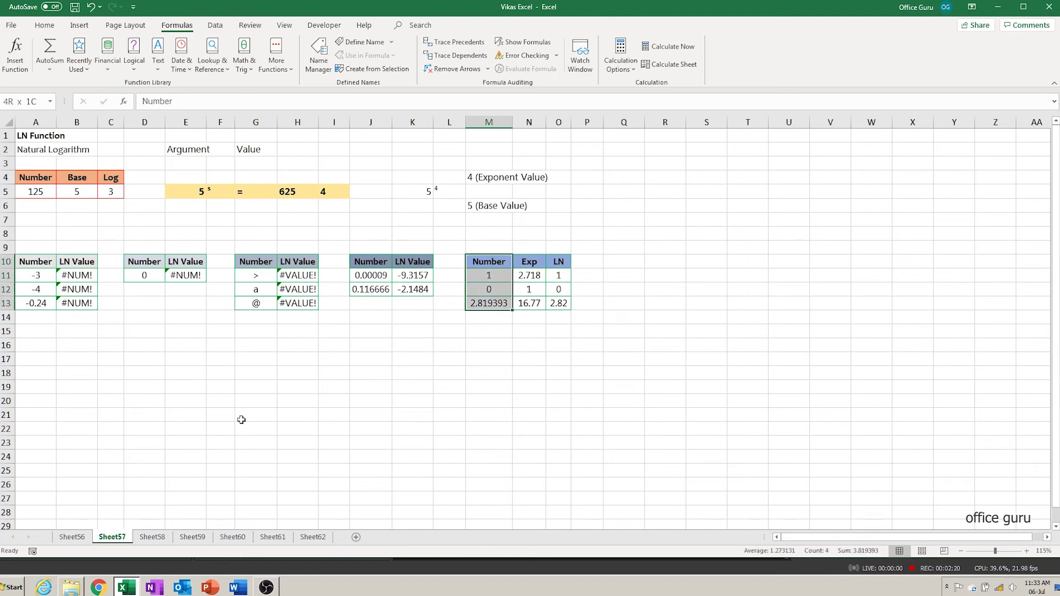
key("ctrl+c")
key("Right")
key("Right")
key("Right")
key("Right")
key("Right")
key("shift+Down")
key("shift+Down")
key("shift+Down")
key("ctrl+v")
key("Right")
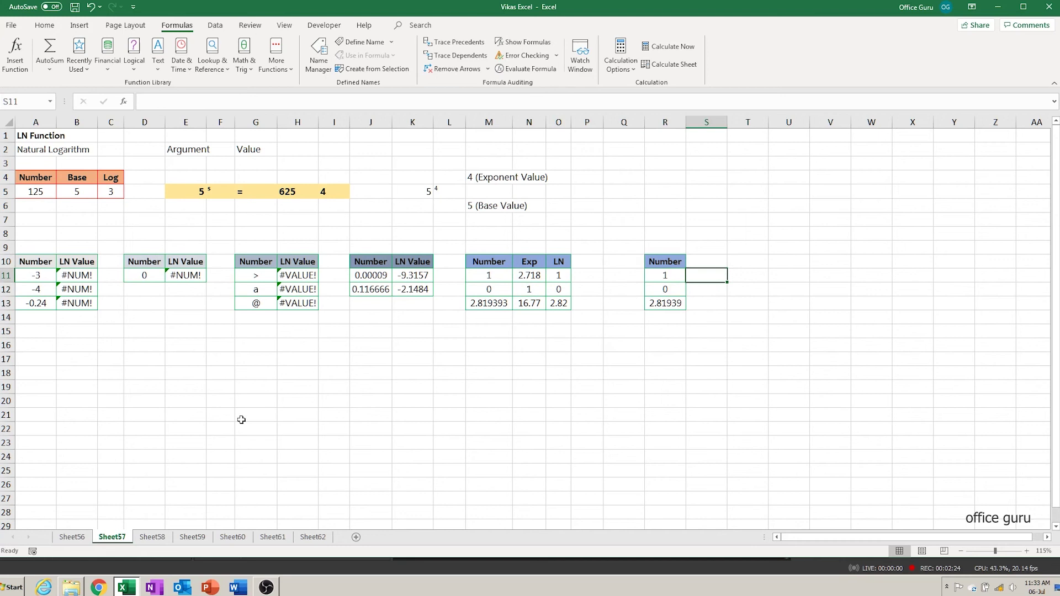
Head column S 'Exp' and fill =EXP(R11) down, giving 2.71828, 1 and 16.7667.
type("Exp")
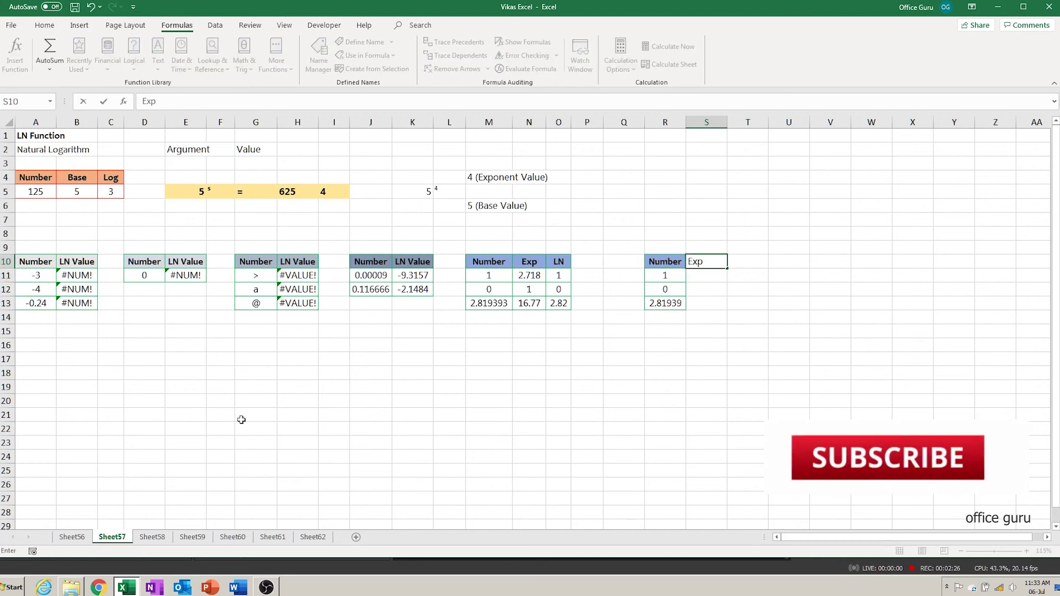
key("Return")
type("=")
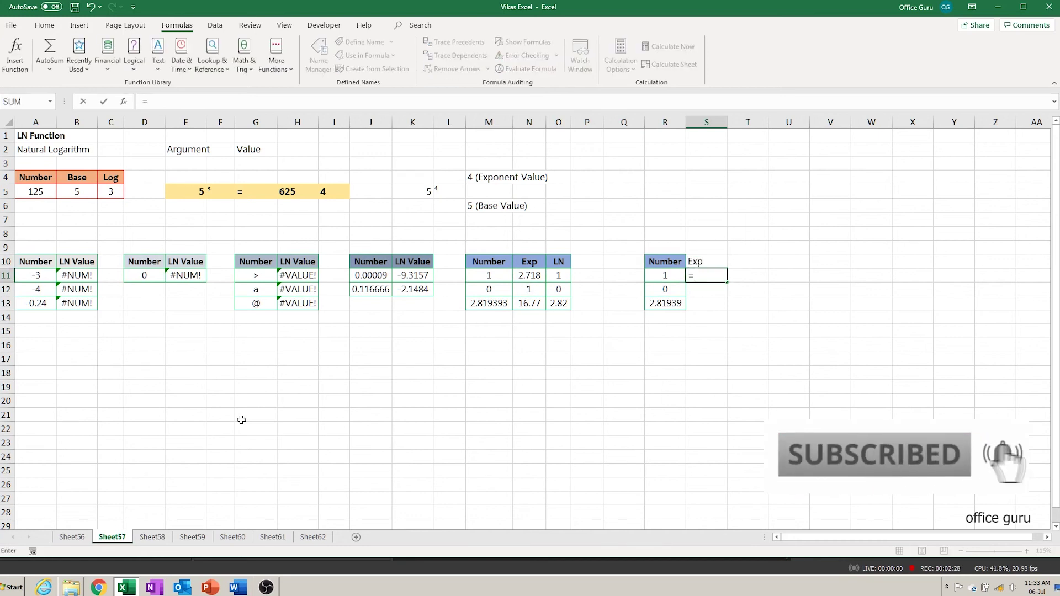
type("exp")
key("Tab")
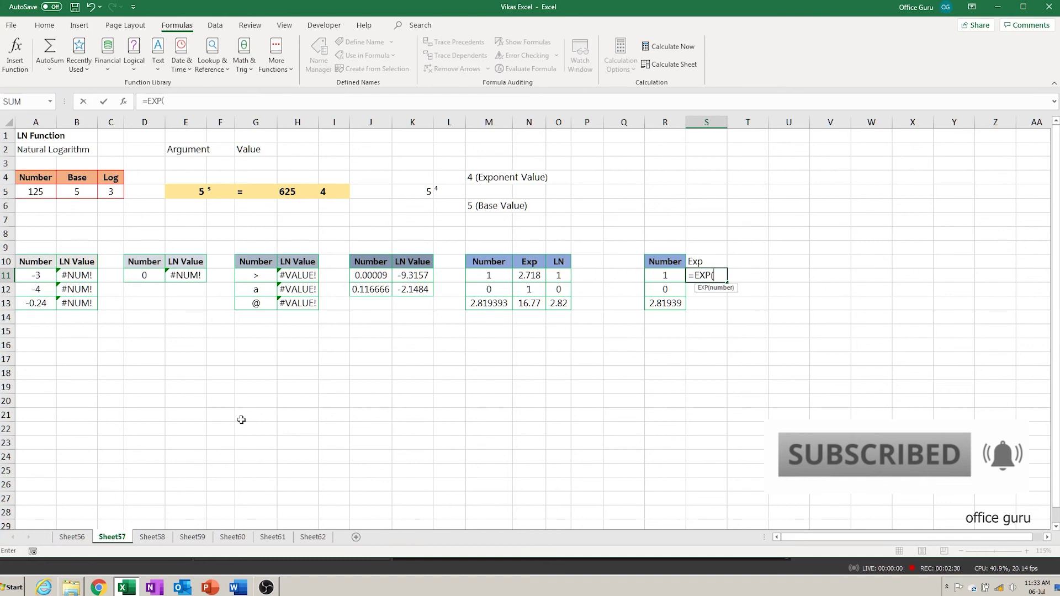
key("Left")
key("Return")
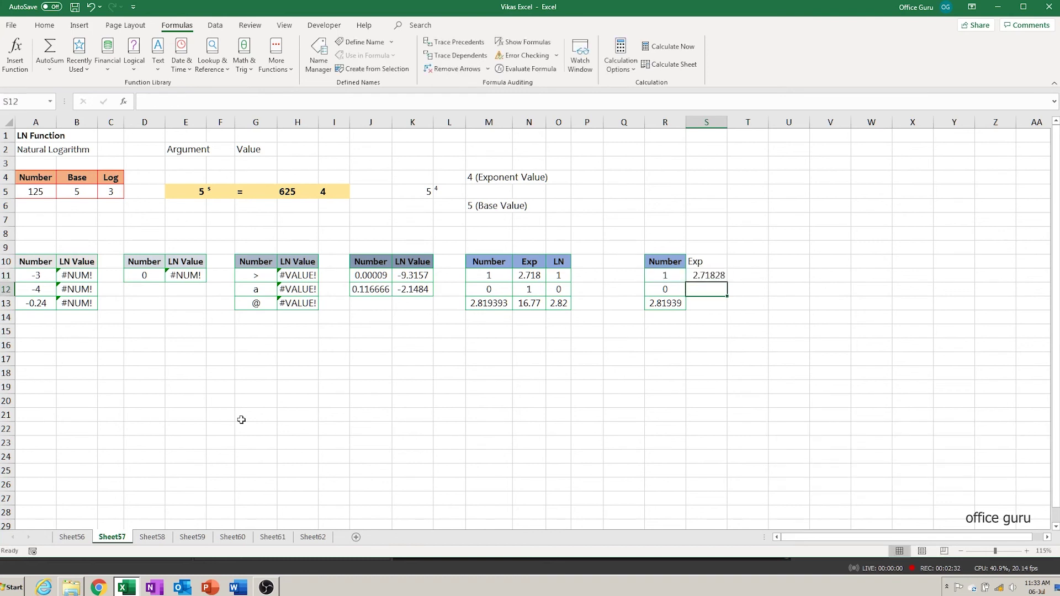
key("Up")
key("shift+Down")
key("shift+Down")
key("ctrl+d")
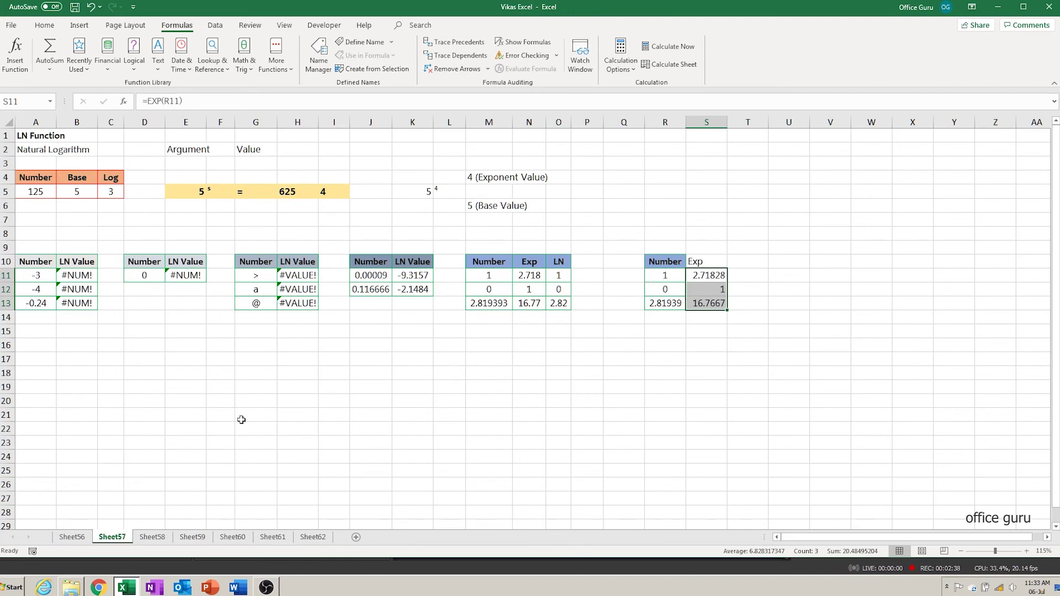
key("Right")
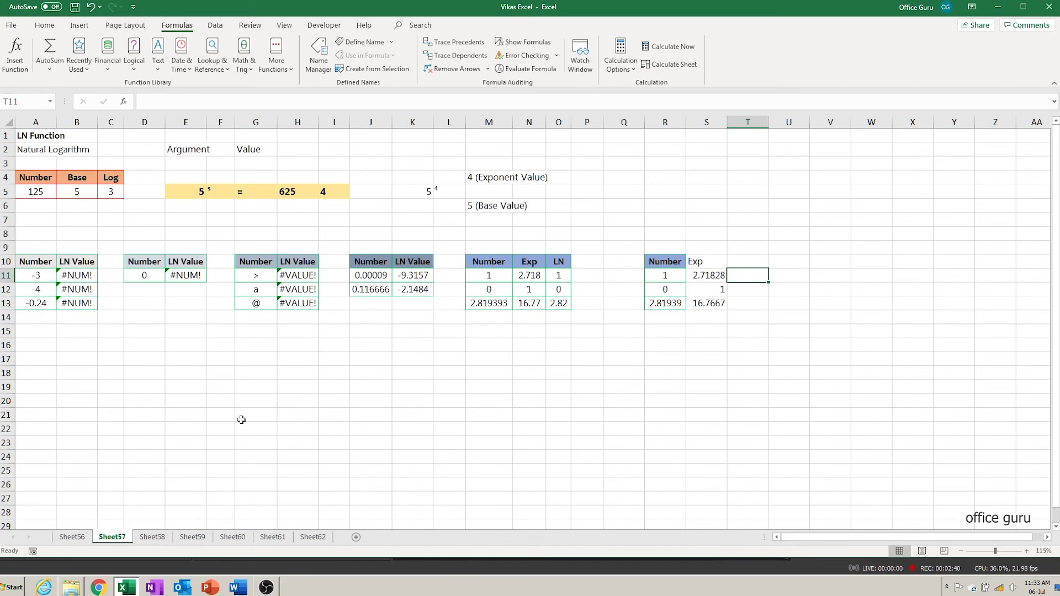
Enter =LN(S11) in T11 and fill it to T13, recovering 1, 0 and 2.81939.
type("=ln")
key("Tab")
key("Left")
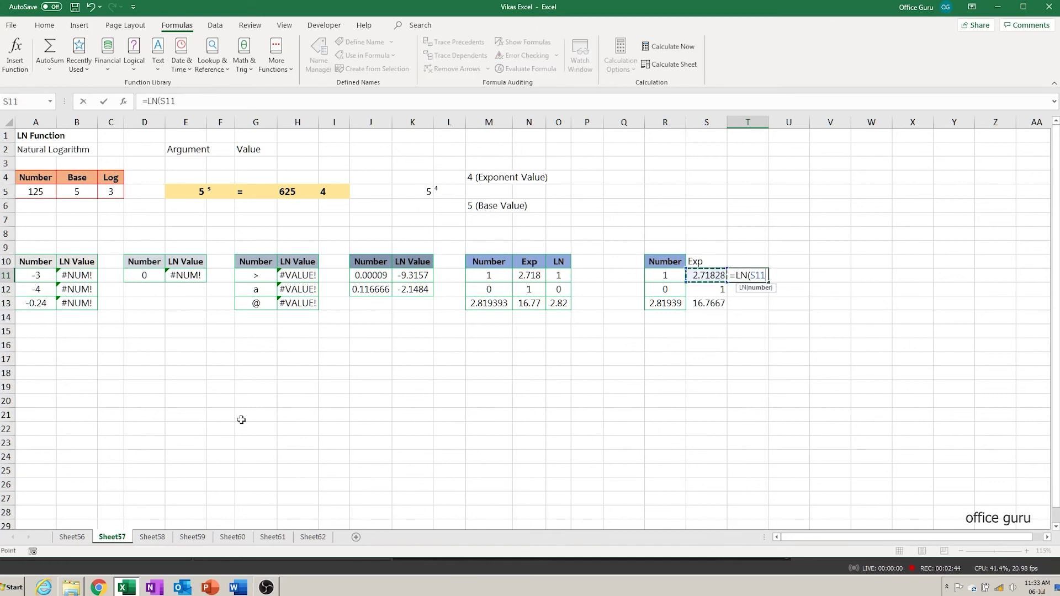
type(")")
key("Return")
key("Up")
key("shift+Down")
key("shift+Down")
key("ctrl+d")
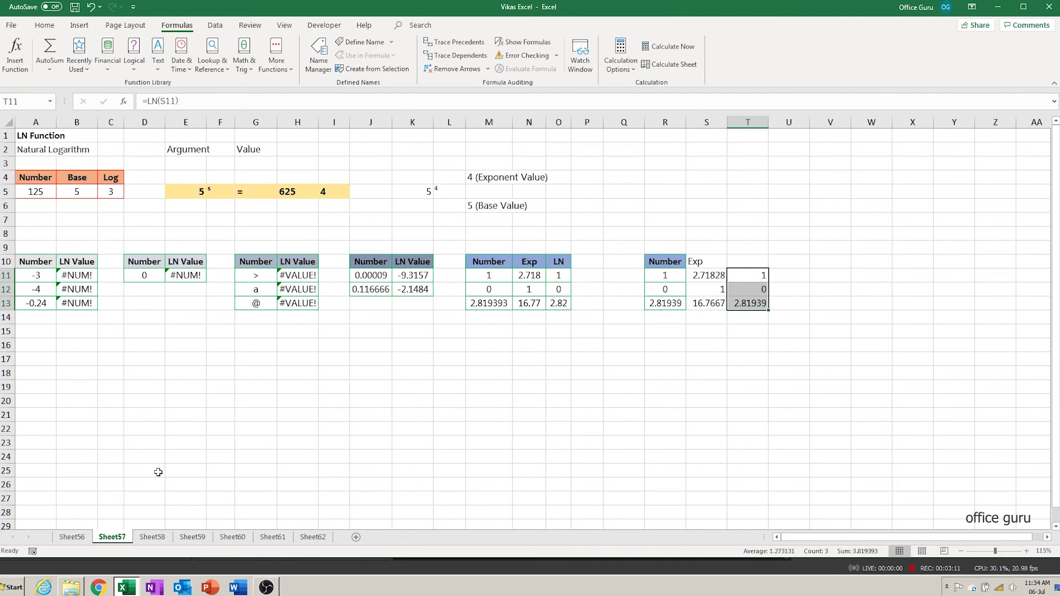
left_click(357, 397)
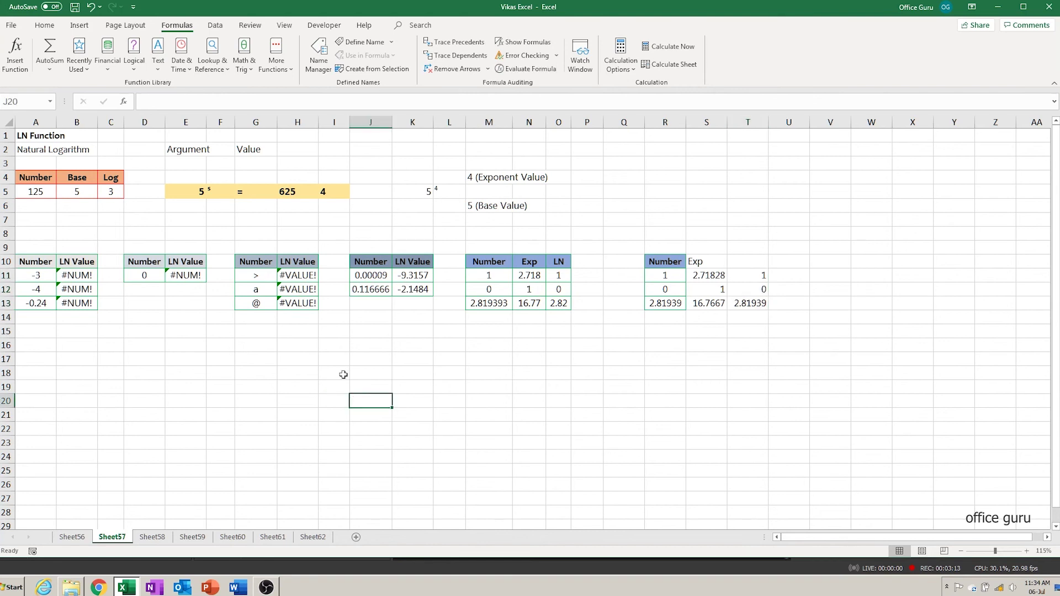
Clear I5's existing LOG formula, begin a new =LOG(H5 entry, then cancel it.
left_click(334, 193)
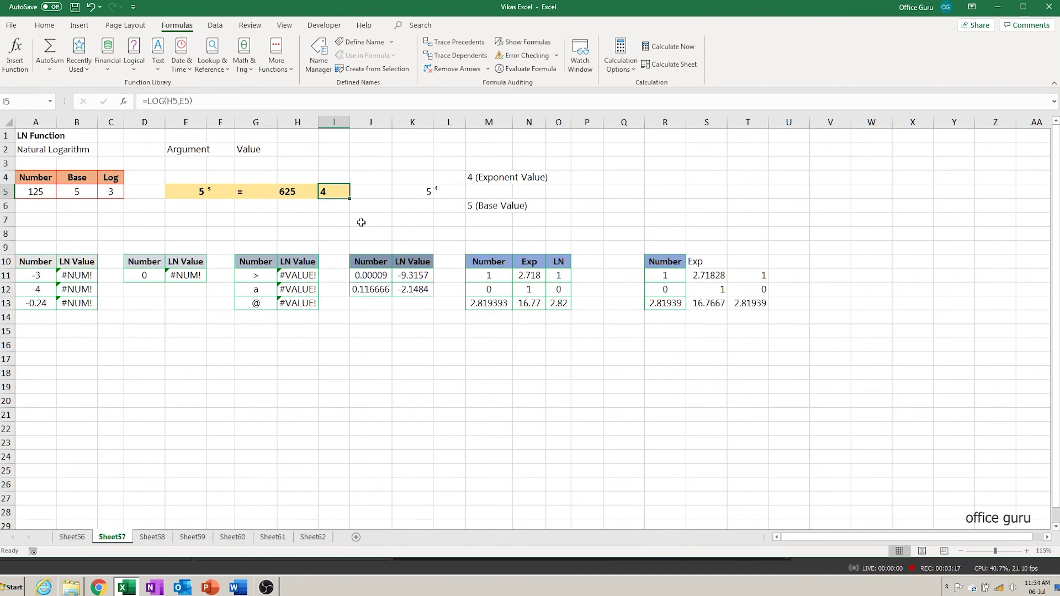
key("Delete")
type("=log")
key("Tab")
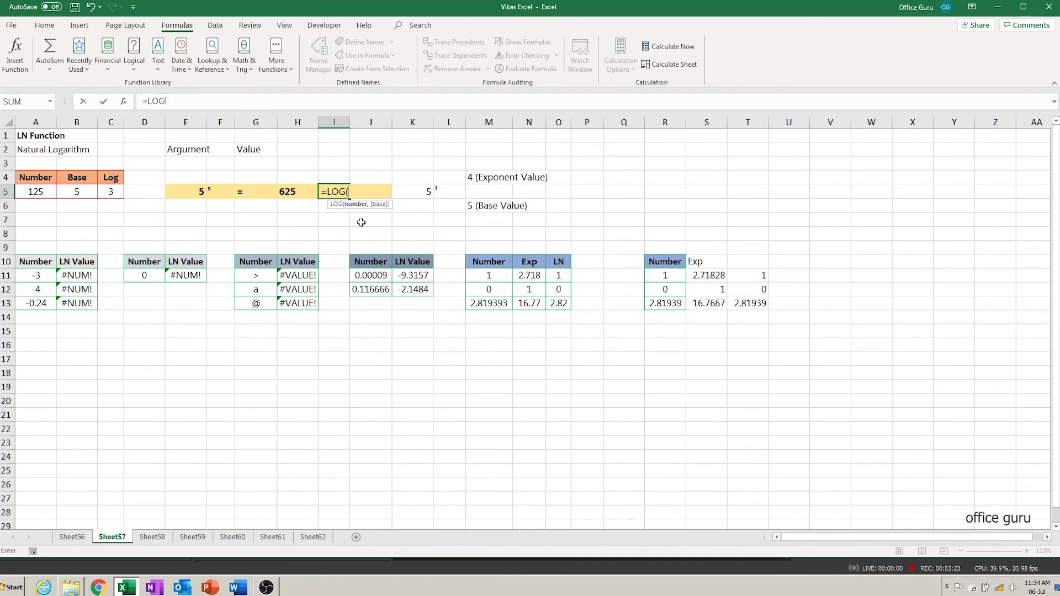
type("H5")
key("Escape")
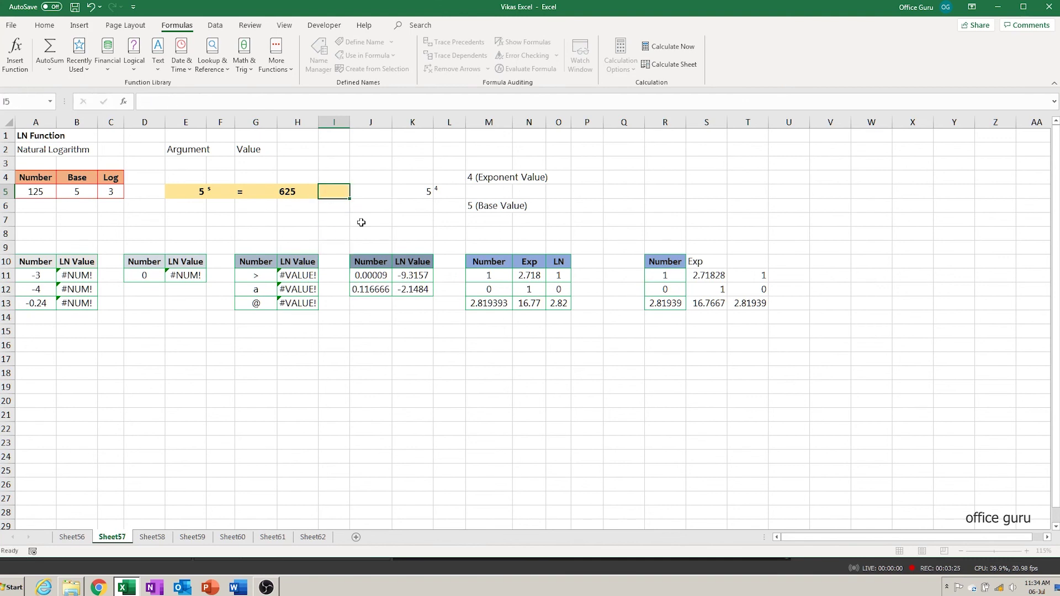
Replace the superscript s beside the 5 in F5 with a superscript ?
key("Left")
key("Left")
key("Left")
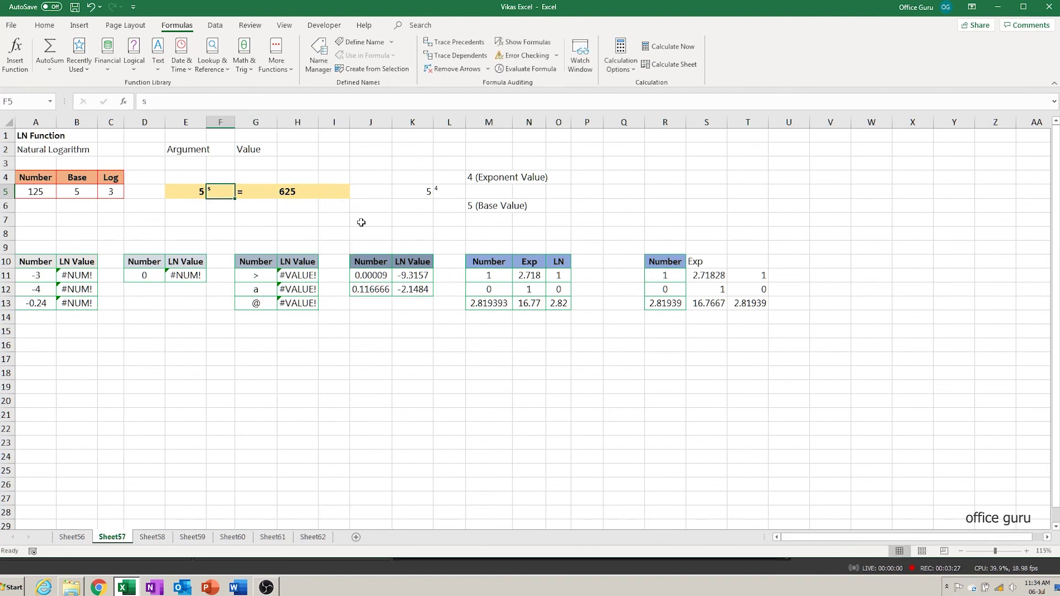
key("F2")
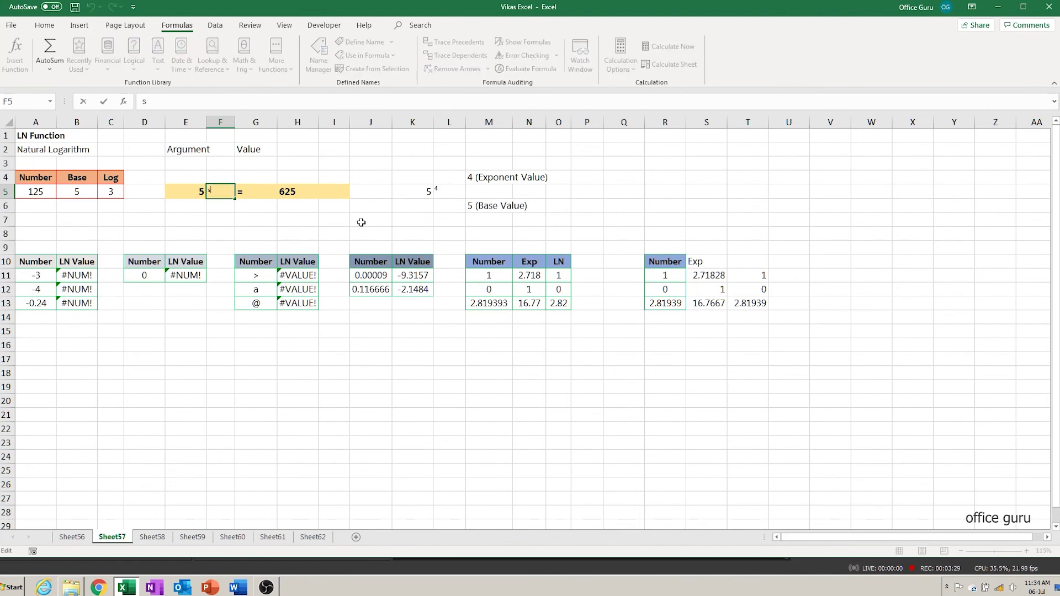
key("BackSpace")
type("?")
key("Return")
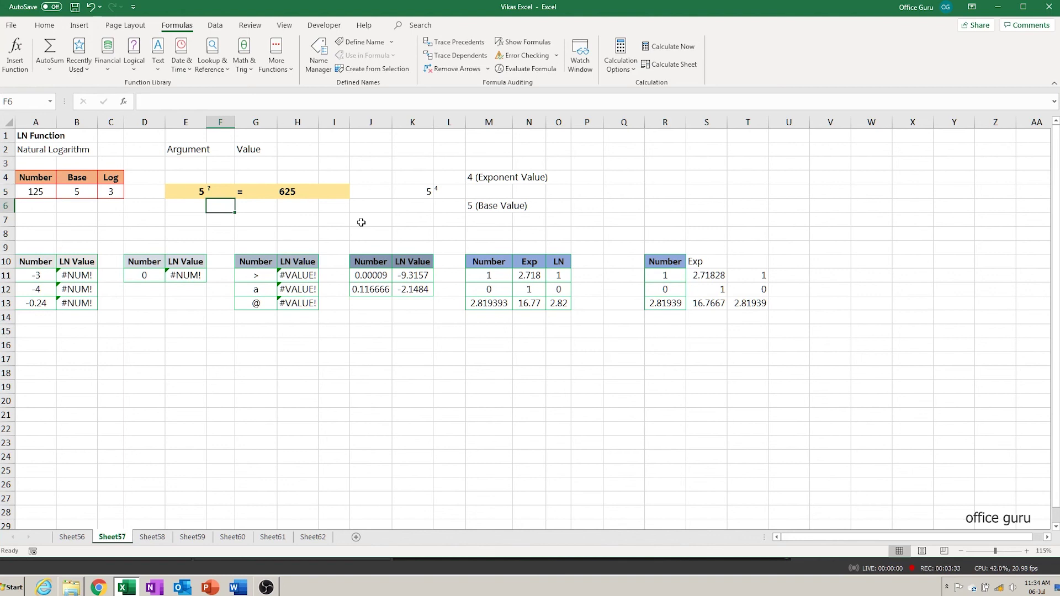
key("Left")
key("Up")
key("Up")
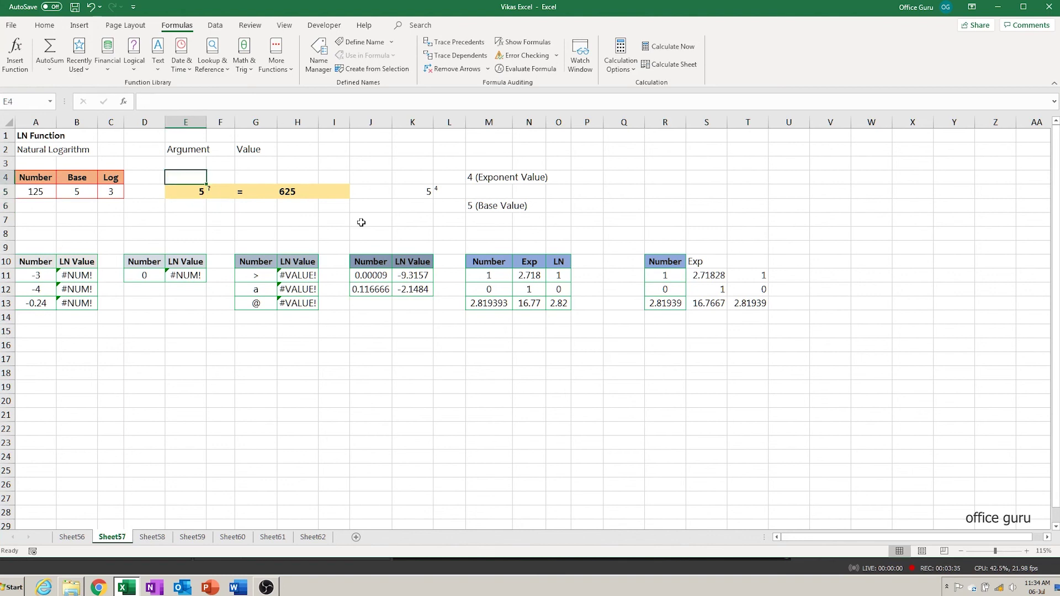
key("Right")
key("Down")
Enter =LOG(H5,E5) in I5 so log base 5 of 625 shows 4.
key("Right")
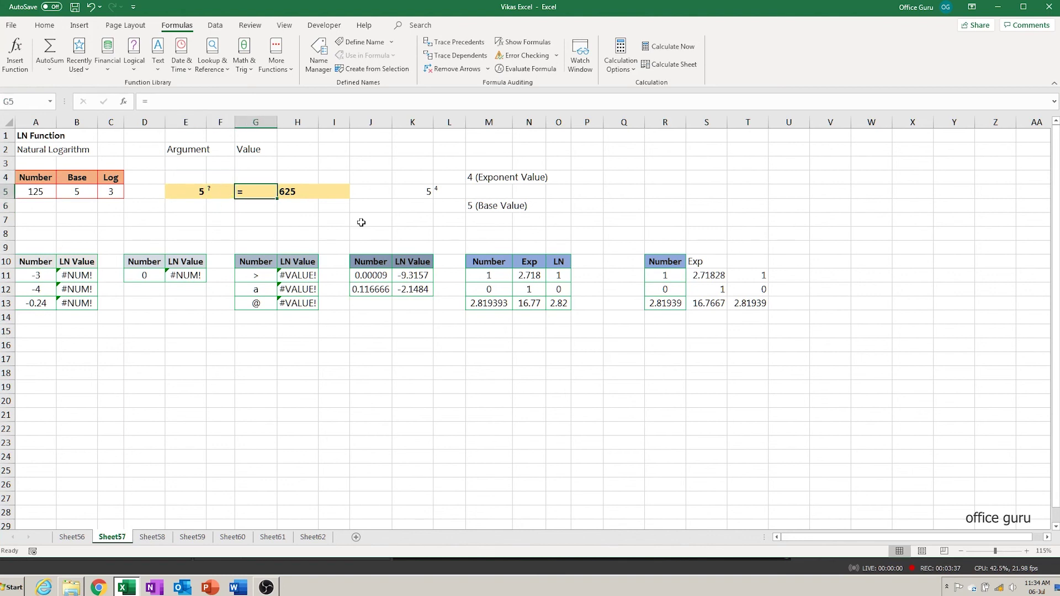
key("Right")
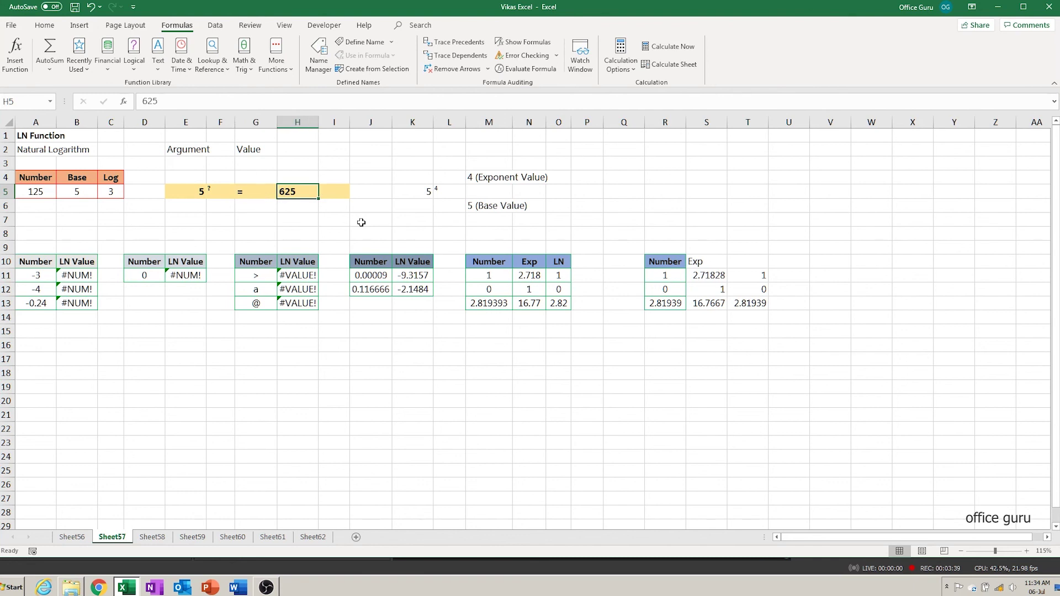
key("Right")
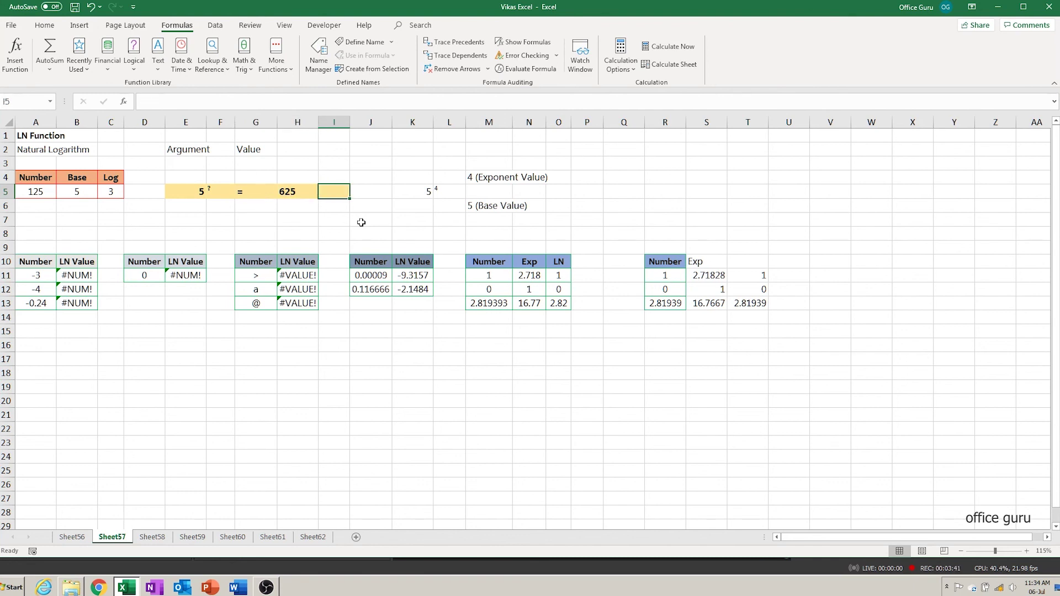
type("=lo")
key("Tab")
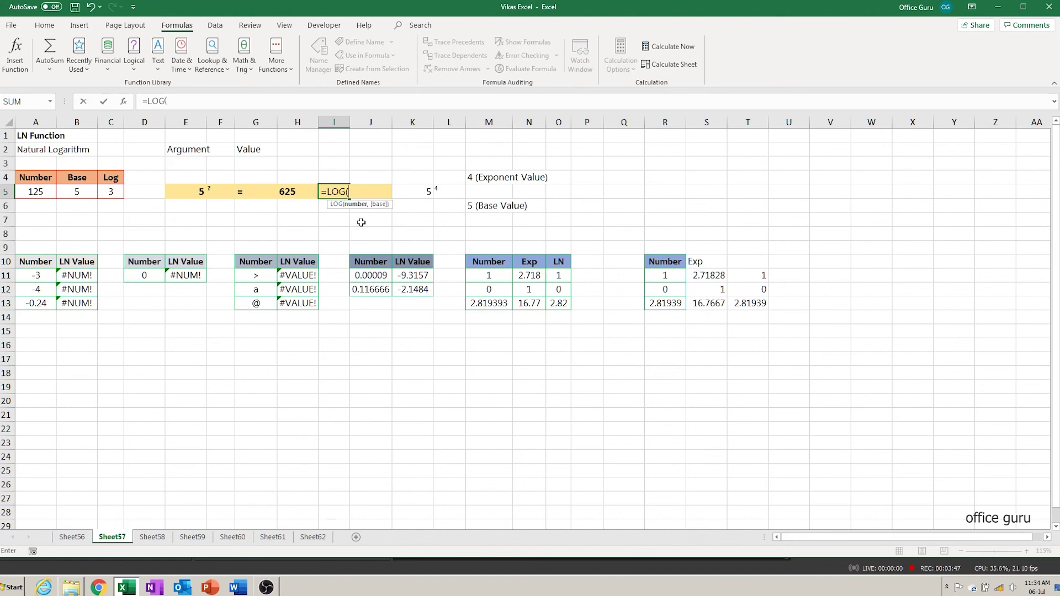
key("Left")
key("Left")
key("Left")
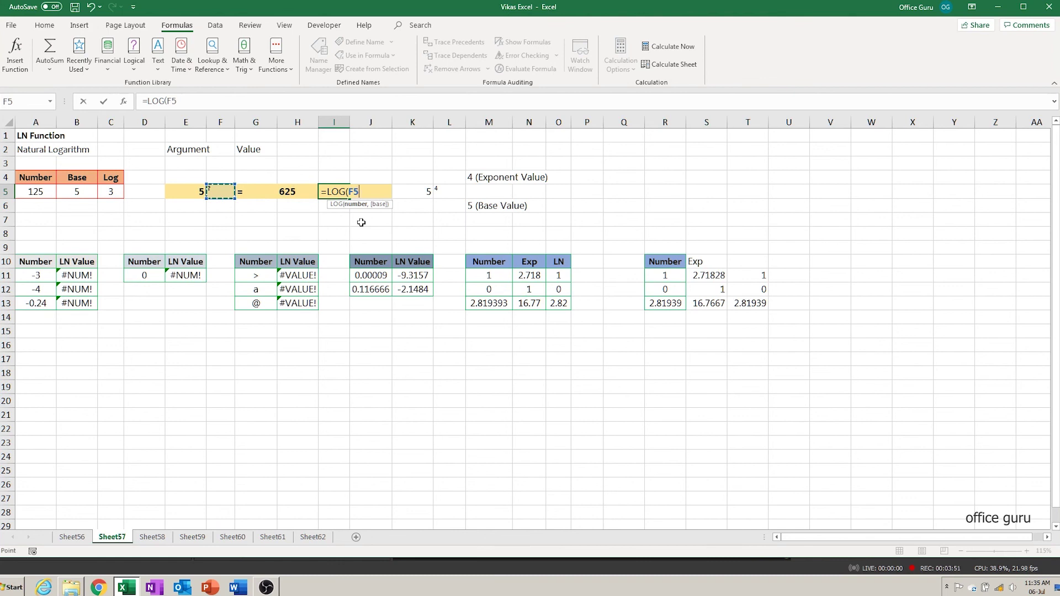
key("Right")
key("Right")
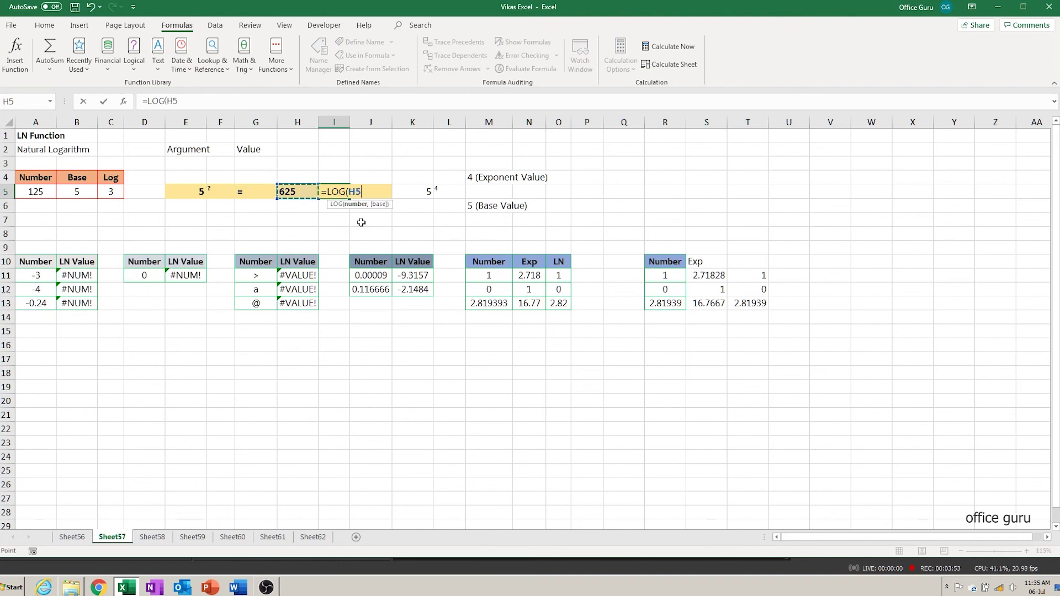
type(",")
key("Left")
key("Left")
key("Left")
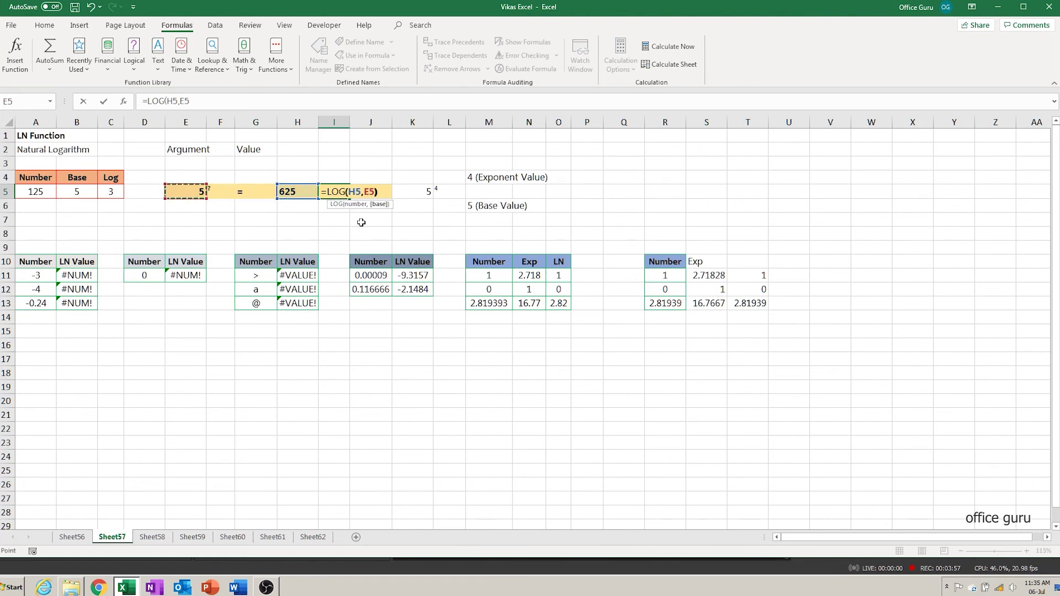
key("ctrl+Return")
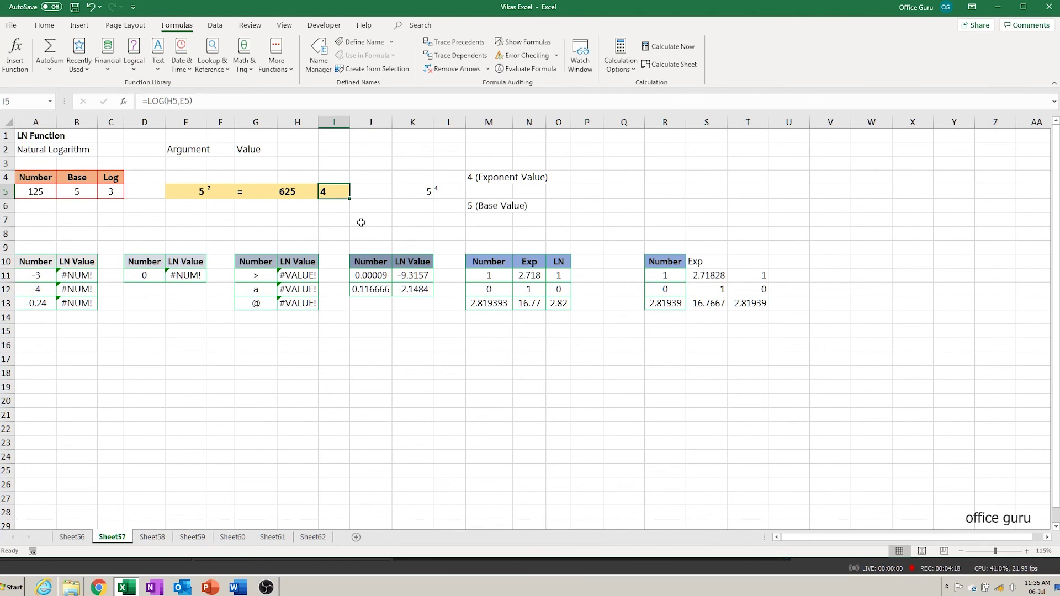
left_click(193, 349)
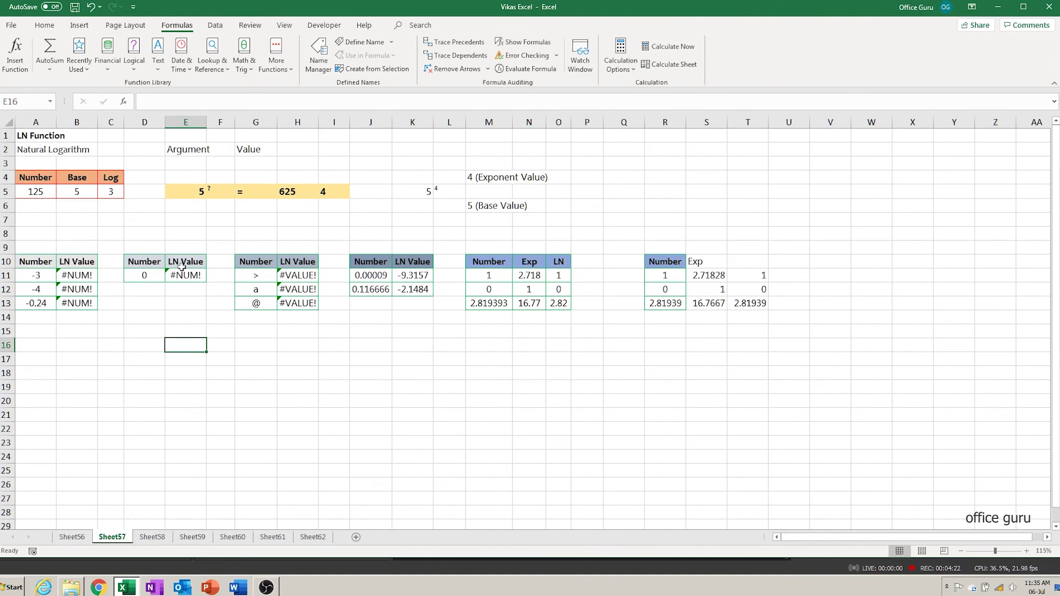
left_click(248, 355)
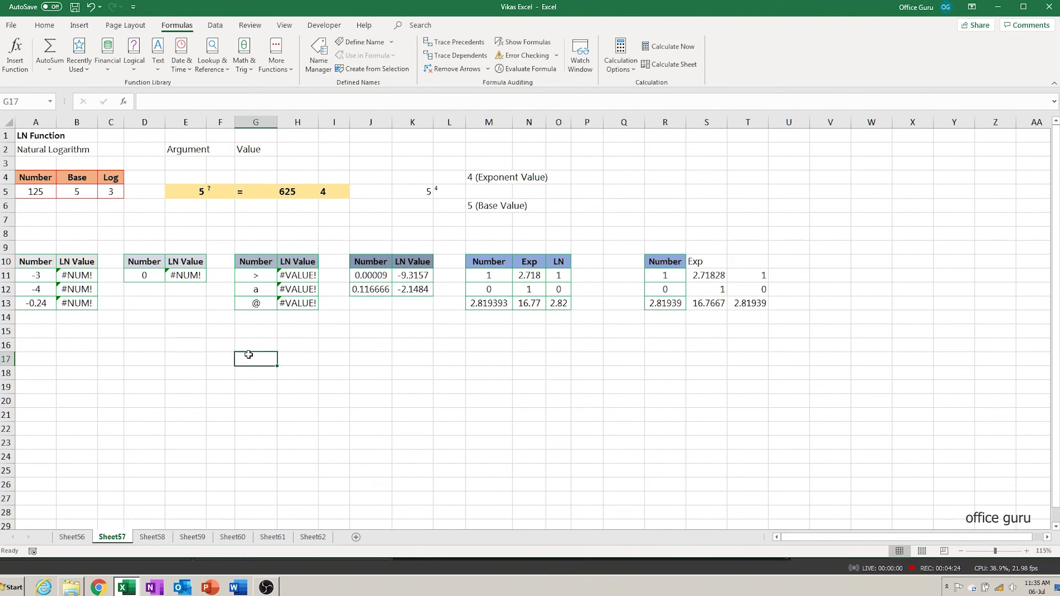